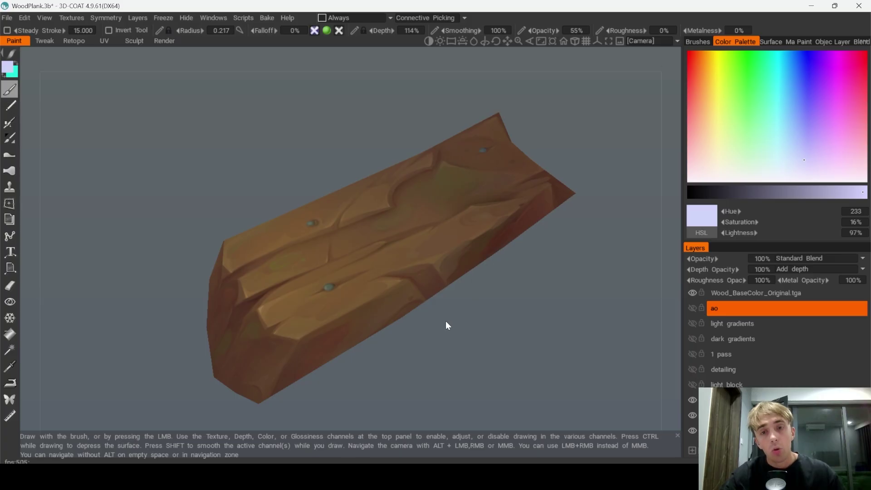
Overlay the mesh wireframe on the textured wood plank and view it at an angle.
mouse_move(446, 320)
mouse_down()
mouse_move(482, 276)
mouse_move(403, 325)
mouse_move(451, 336)
mouse_move(450, 329)
mouse_up()
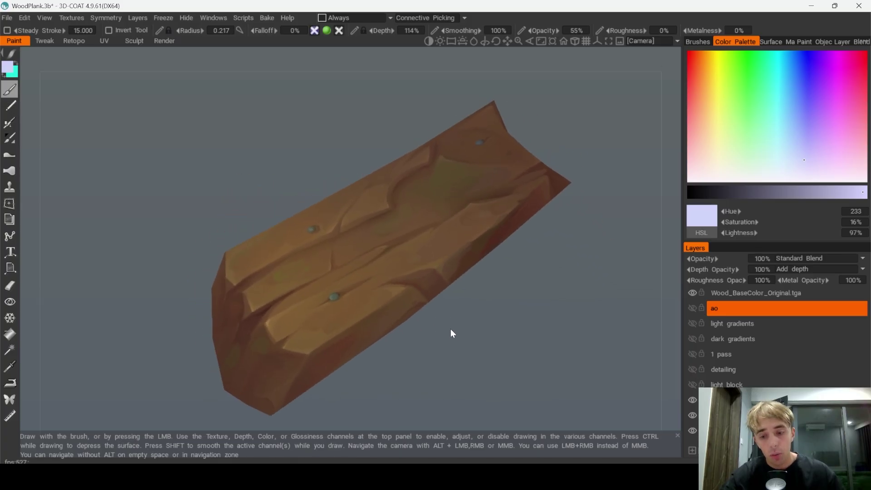
key(3)
key(w)
key(2)
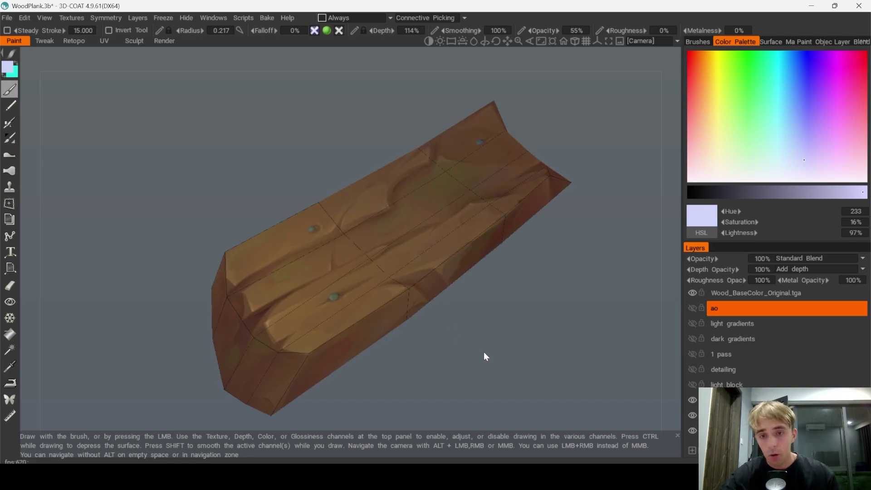
drag(484, 352, 463, 356)
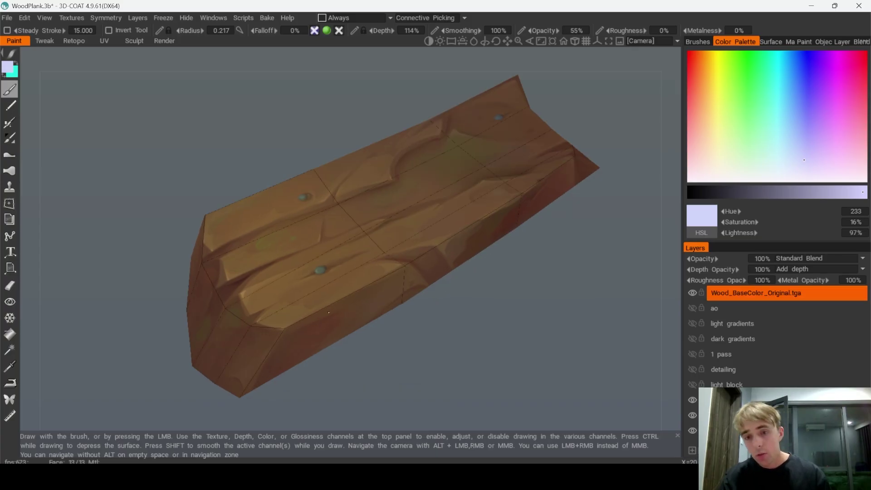
Examine the finished plank texture with its wireframe up close, from the chipped near end to the far end.
alt+middle_drag(329, 312, 416, 251)
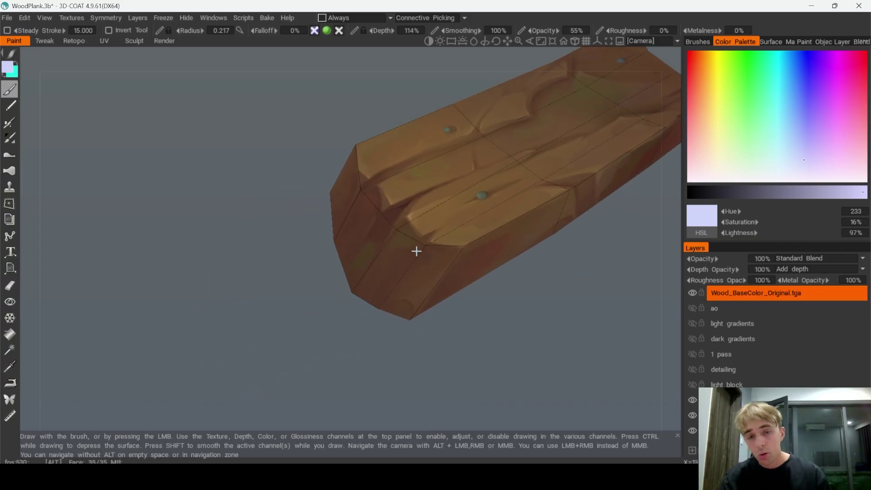
alt+right_drag(416, 251, 297, 222)
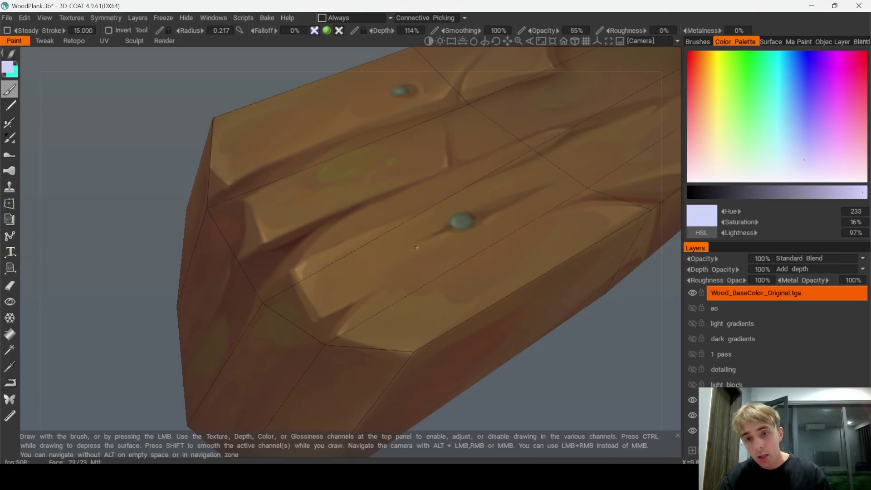
mouse_move(292, 255)
alt+mouse_down()
mouse_move(342, 257)
mouse_move(381, 296)
mouse_move(386, 227)
mouse_move(396, 251)
mouse_move(370, 270)
alt+mouse_up()
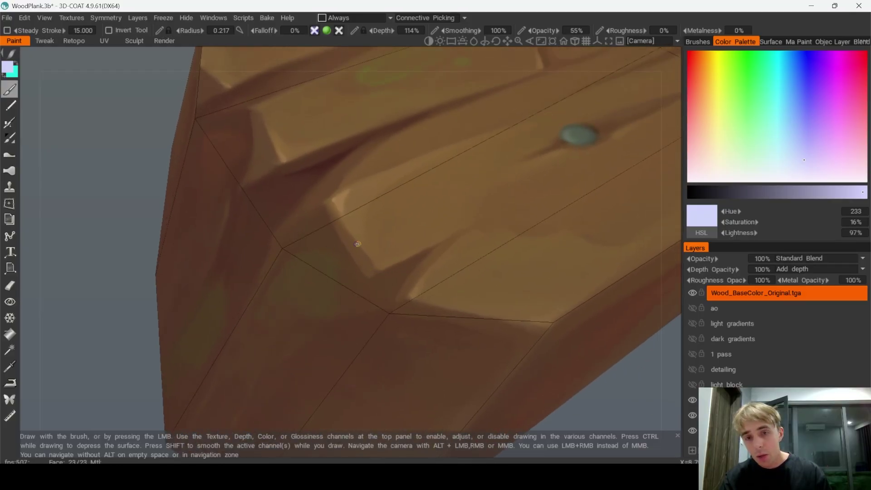
alt+drag(387, 227, 266, 273)
alt+right_drag(389, 178, 416, 191)
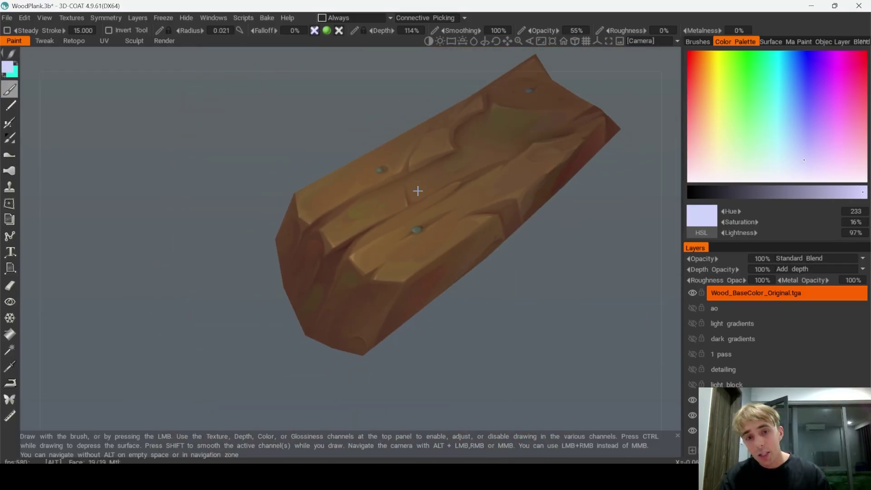
alt+drag(416, 191, 399, 233)
alt+right_drag(399, 233, 395, 215)
key(w)
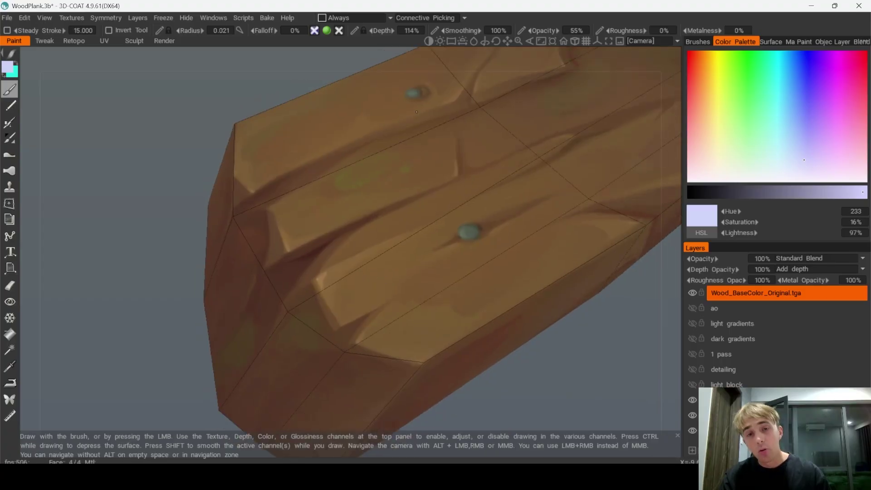
alt+right_drag(518, 214, 401, 216)
alt+drag(401, 216, 403, 232)
alt+right_drag(404, 232, 425, 229)
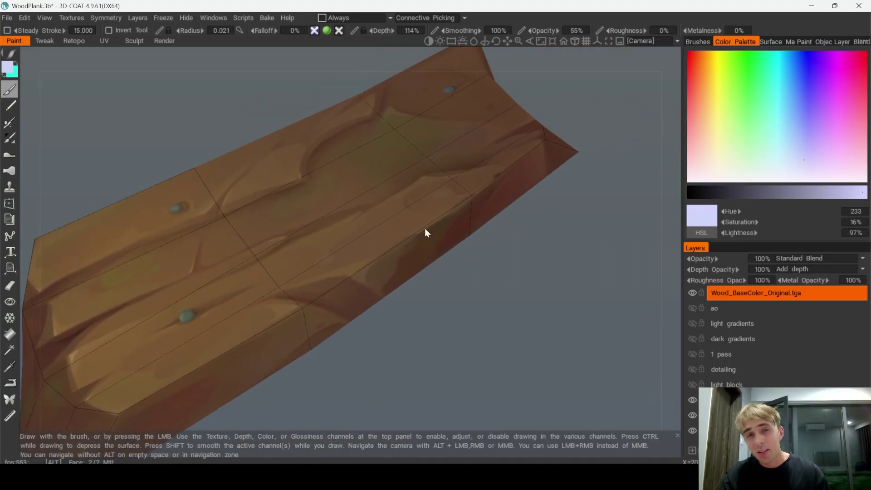
mouse_move(425, 229)
alt+mouse_down()
mouse_move(441, 214)
mouse_move(454, 220)
mouse_move(432, 245)
mouse_move(467, 249)
mouse_move(448, 232)
mouse_move(447, 249)
alt+mouse_up()
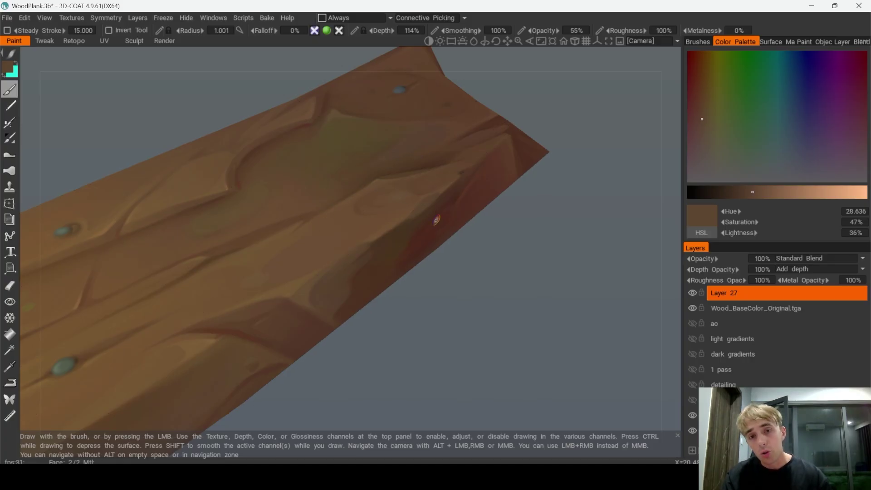
scroll(425, 203, up, 2)
key(v)
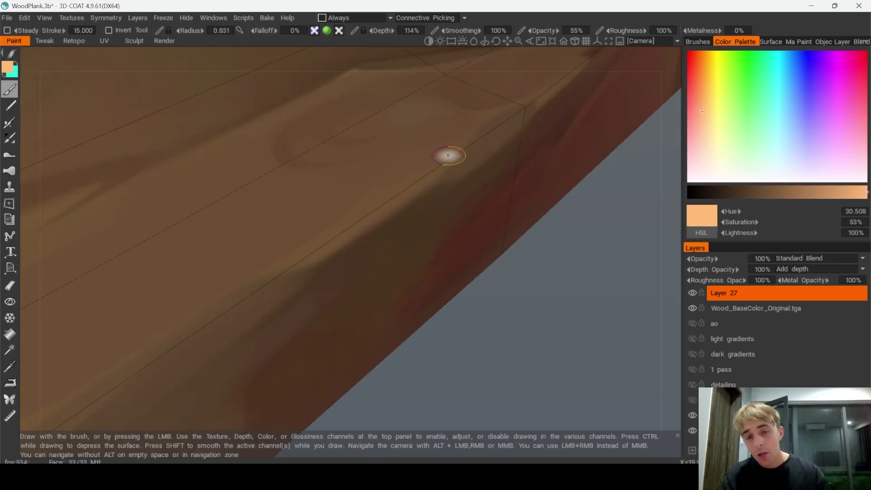
mouse_move(419, 118)
mouse_down()
mouse_move(513, 154)
mouse_move(404, 129)
mouse_up()
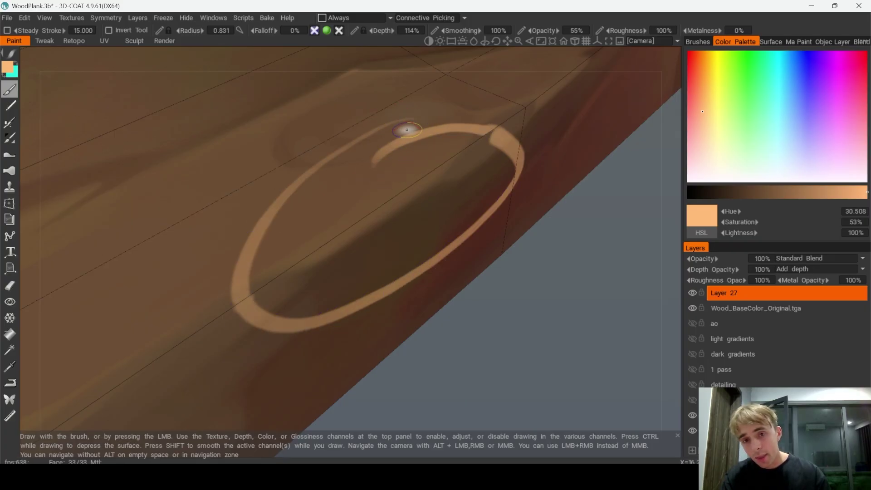
key(ctrl+z)
mouse_move(258, 257)
mouse_down()
mouse_move(488, 181)
mouse_move(520, 155)
mouse_up()
key(ctrl+z)
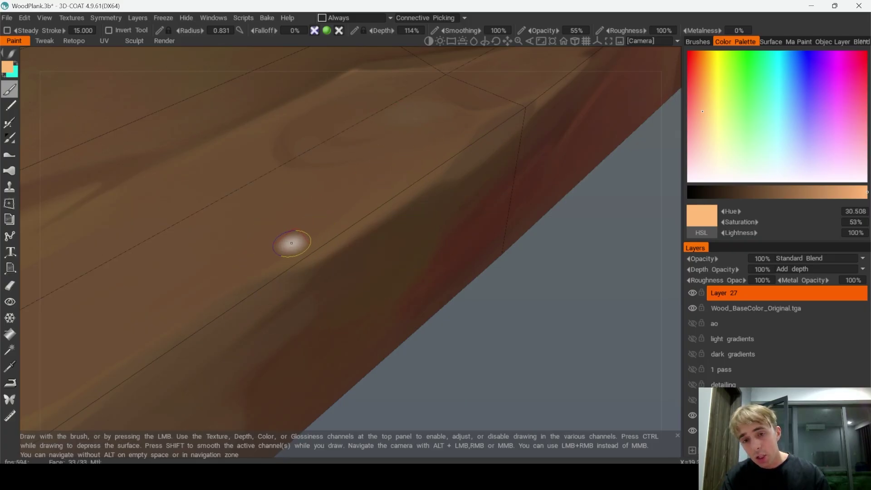
mouse_move(258, 254)
mouse_down()
mouse_move(309, 276)
mouse_move(392, 218)
mouse_move(359, 235)
mouse_up()
key(ctrl+z)
key(ctrl+z)
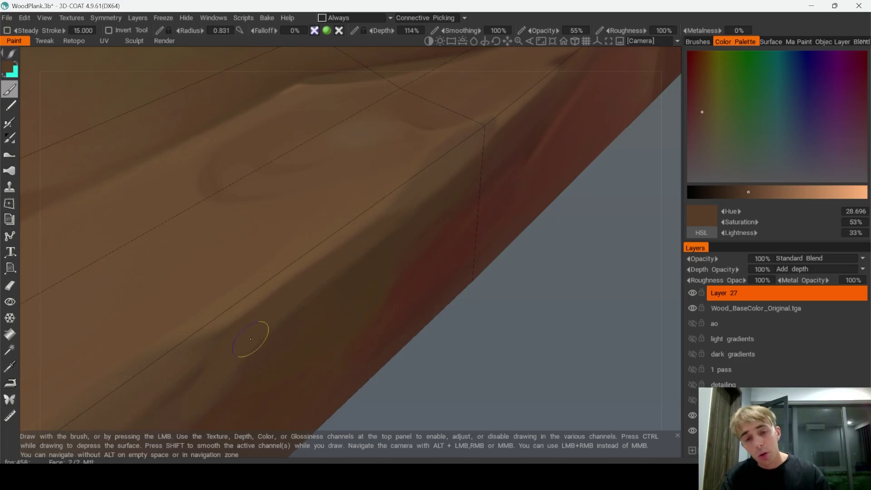
Compare the plank with Layer 27 hidden and shown, and inspect the long edge and the chipped near end.
click(692, 293)
click(693, 294)
alt+right_drag(413, 247, 386, 230)
alt+drag(386, 230, 359, 168)
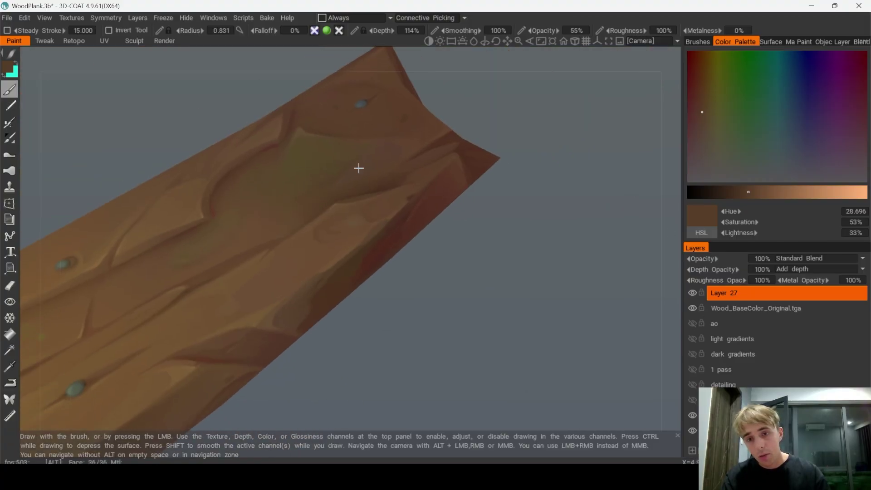
alt+right_drag(359, 168, 370, 255)
alt+drag(363, 258, 371, 168)
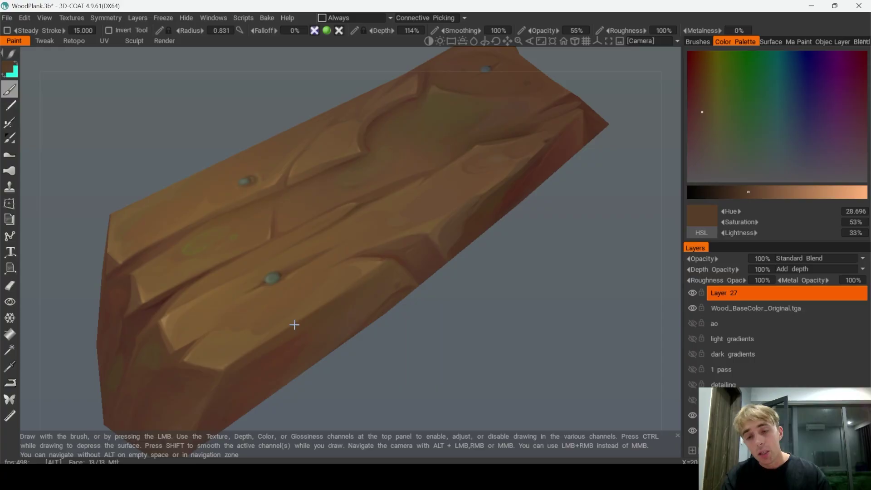
alt+middle_drag(295, 325, 404, 260)
alt+right_drag(404, 259, 372, 277)
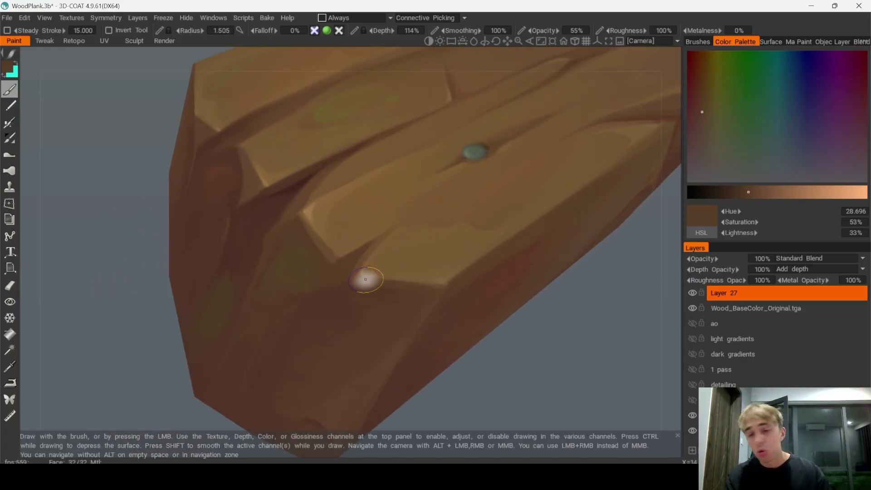
alt+drag(424, 308, 328, 293)
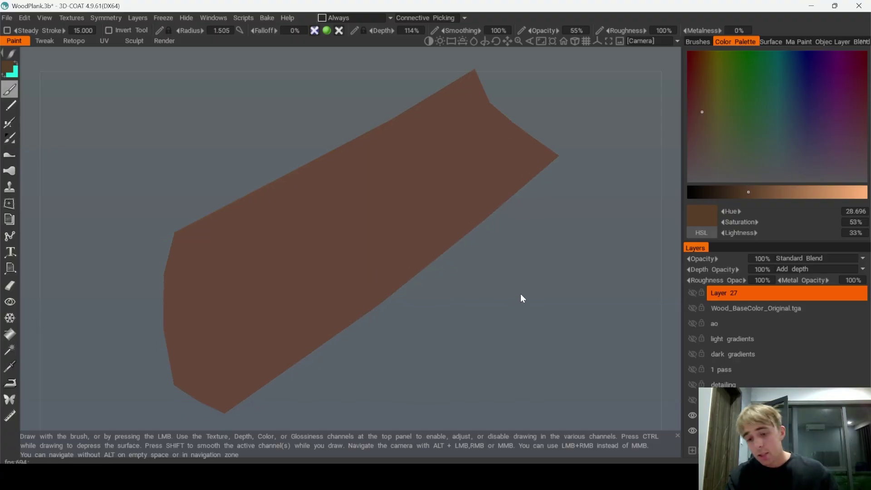
Show the light block layer on the flat brown plank and inspect its painted shapes.
alt+drag(521, 298, 373, 294)
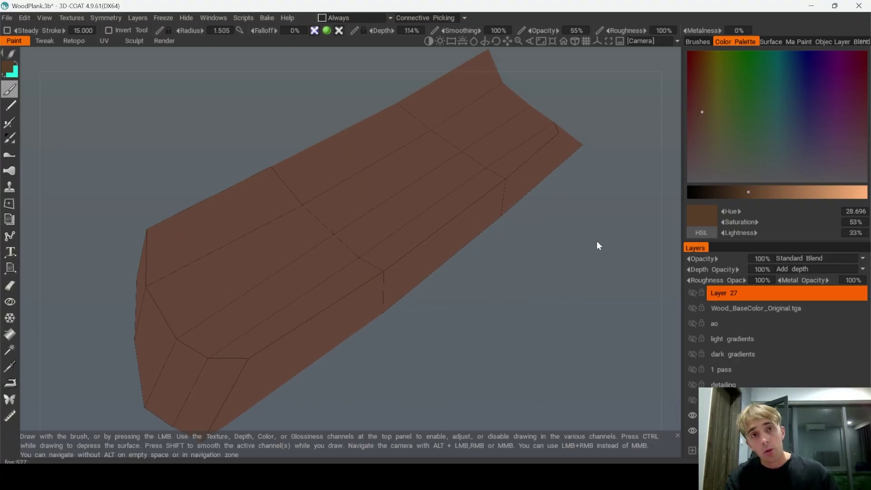
click(693, 400)
alt+drag(483, 308, 450, 259)
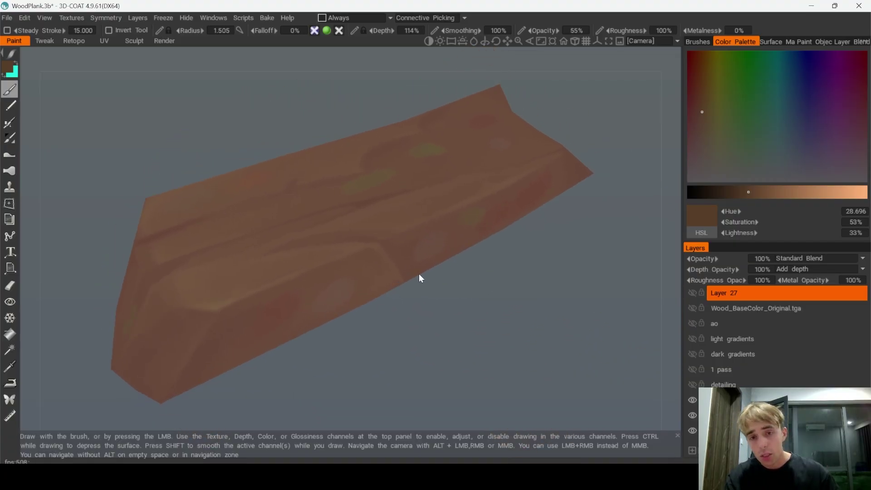
alt+right_drag(350, 337, 340, 305)
alt+drag(535, 356, 519, 349)
scroll(519, 376, down, 5)
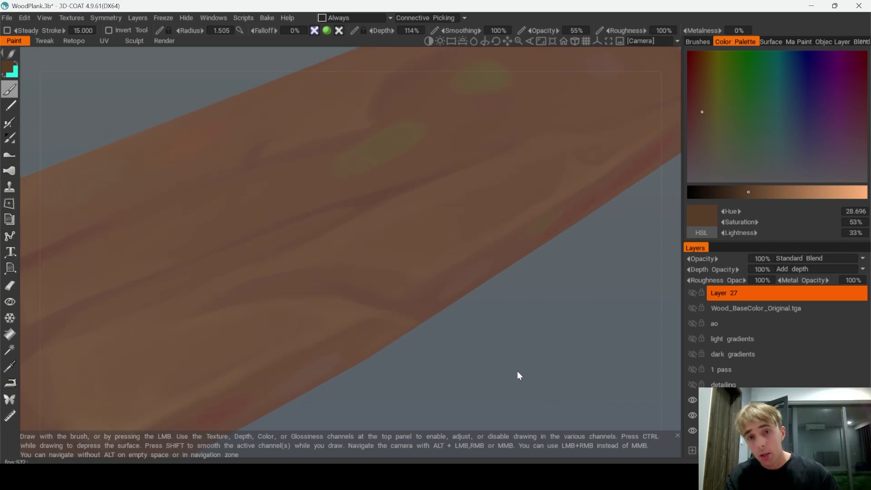
Show the detailing and 1 pass layers on the plank.
click(693, 384)
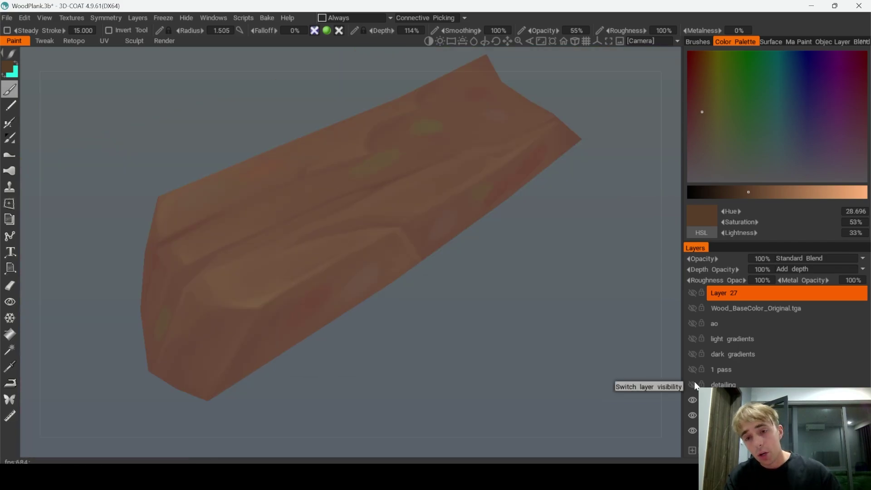
click(693, 369)
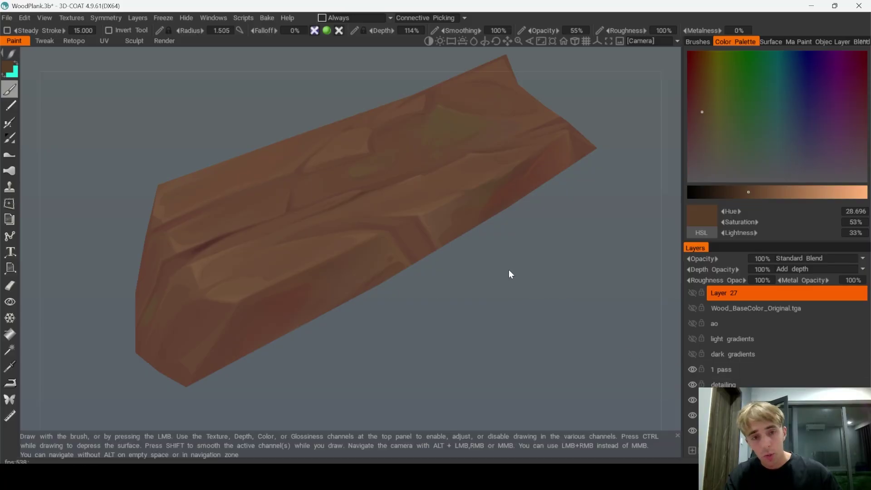
drag(501, 274, 528, 264)
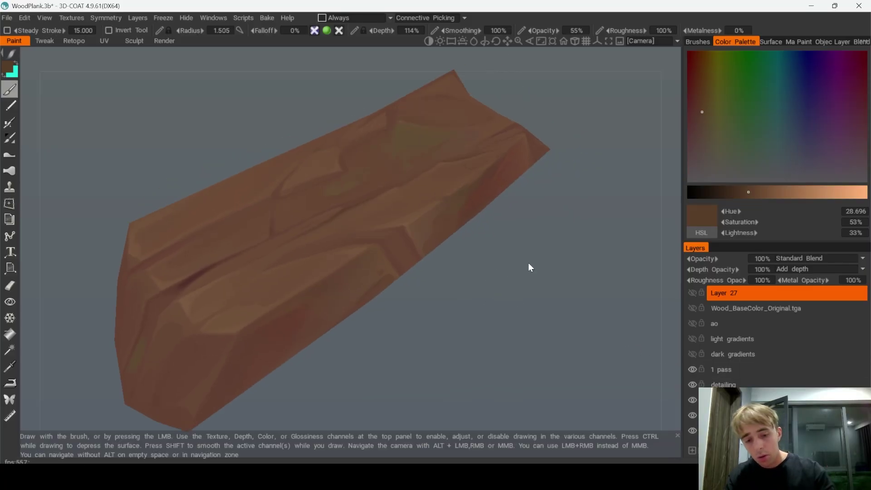
Send the texture to Photoshop and outline the green patch with a polygonal lasso selection feathered 2 px.
key(ctrl+p)
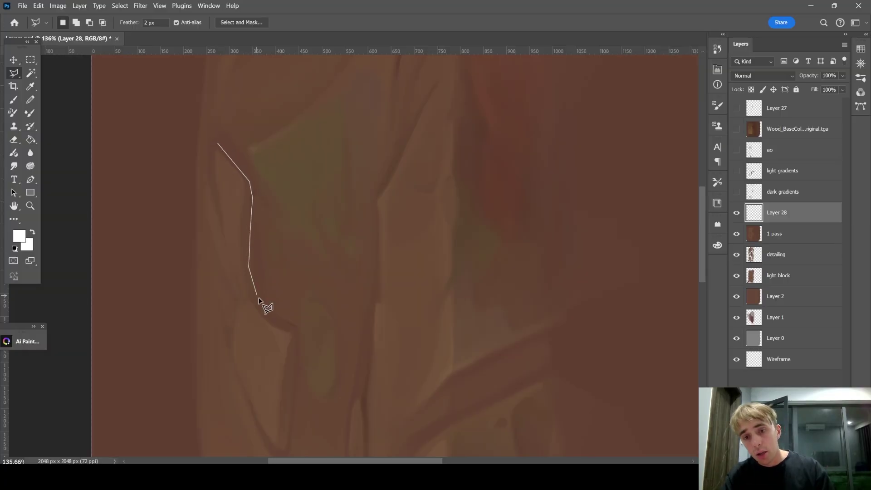
click(322, 318)
click(338, 244)
click(313, 138)
click(262, 87)
click(238, 93)
double_click(233, 102)
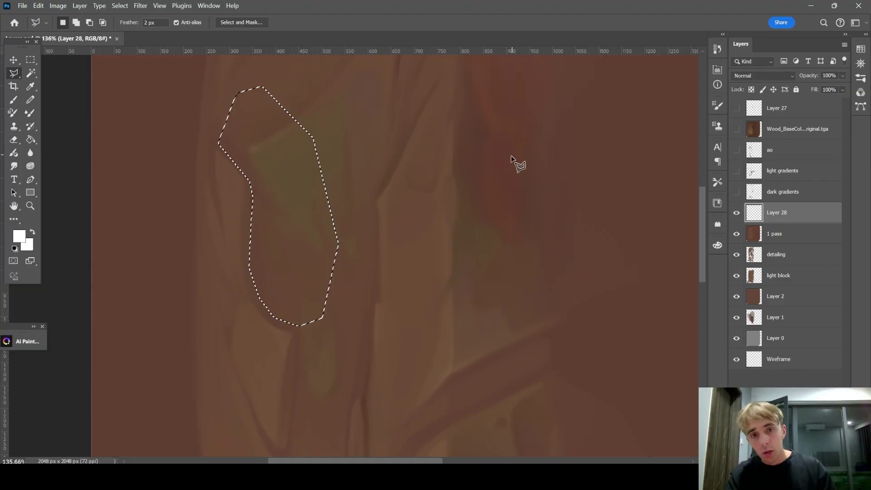
Add a second polygonal lasso area around the reddish side face to the existing selection.
mouse_move(511, 126)
mouse_down()
mouse_move(442, 203)
mouse_move(459, 170)
mouse_up()
shift+click(491, 117)
click(453, 114)
click(438, 118)
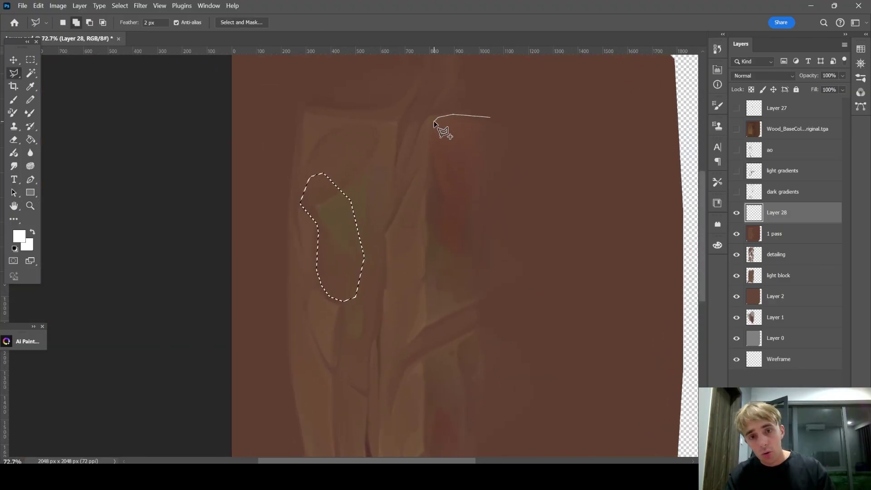
click(425, 319)
click(433, 328)
click(506, 288)
click(544, 253)
double_click(553, 197)
Set the Brush to a dark reddish brown and enlarge its tip for shading the selected areas on Layer 28.
key(b)
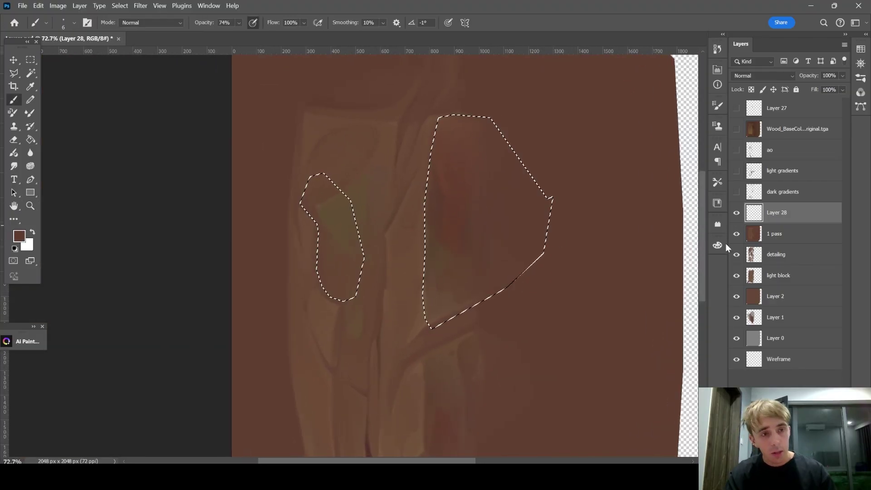
click(717, 246)
click(656, 322)
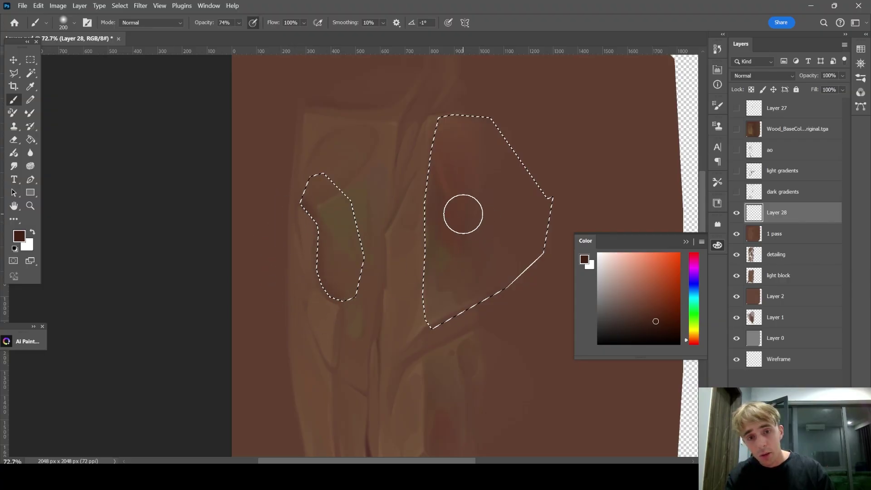
key(bracketright)
key(bracketright)
key(bracketright)
key(bracketright)
key(bracketright)
key(bracketright)
key(bracketright)
key(bracketright)
key(bracketright)
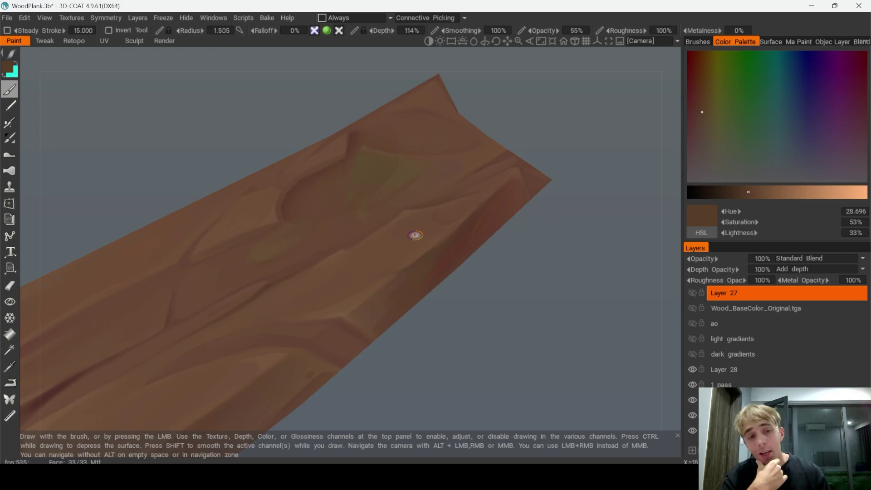
Return to 3D-Coat, hide Layer 28, and show the dark gradients, light gradients and ao layers.
click(693, 369)
click(693, 355)
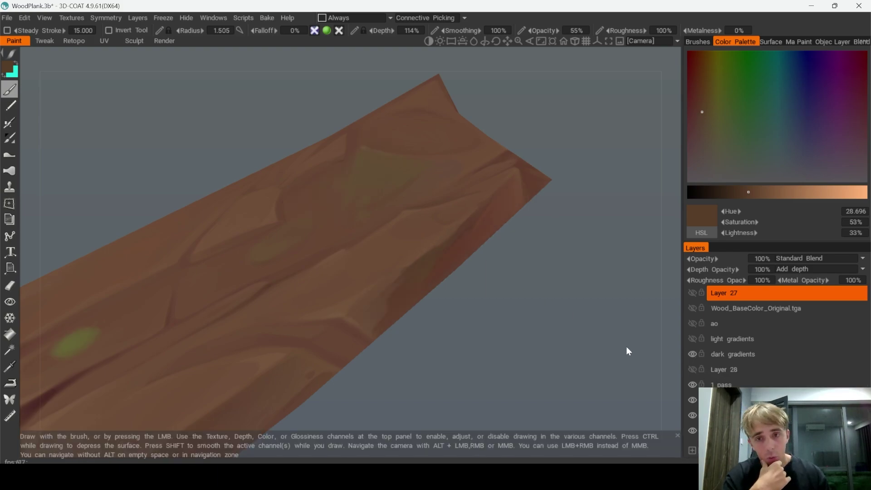
drag(627, 347, 596, 308)
click(692, 339)
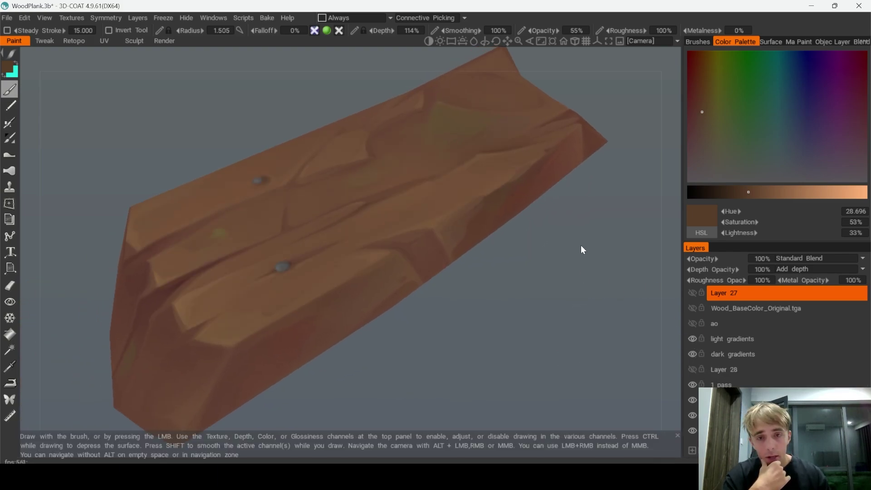
click(692, 324)
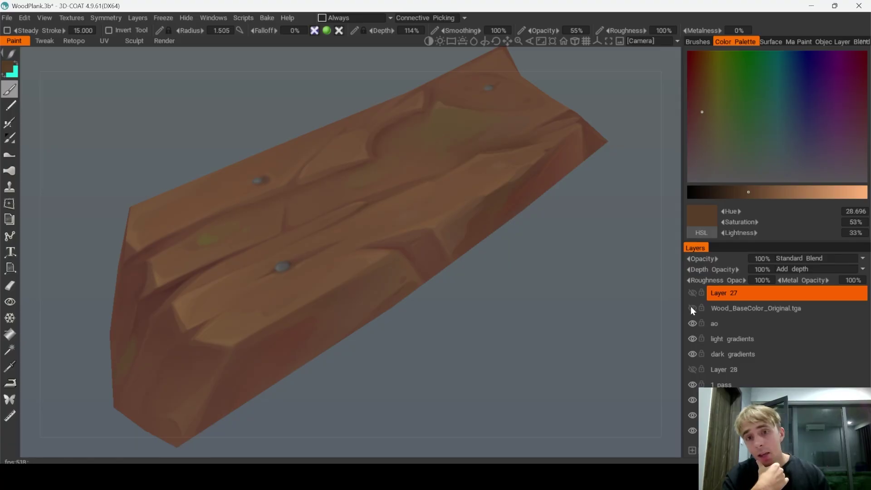
Compare the far end of the plank with the ao layer hidden and shown.
middle_drag(560, 213, 556, 323)
right_drag(557, 323, 534, 278)
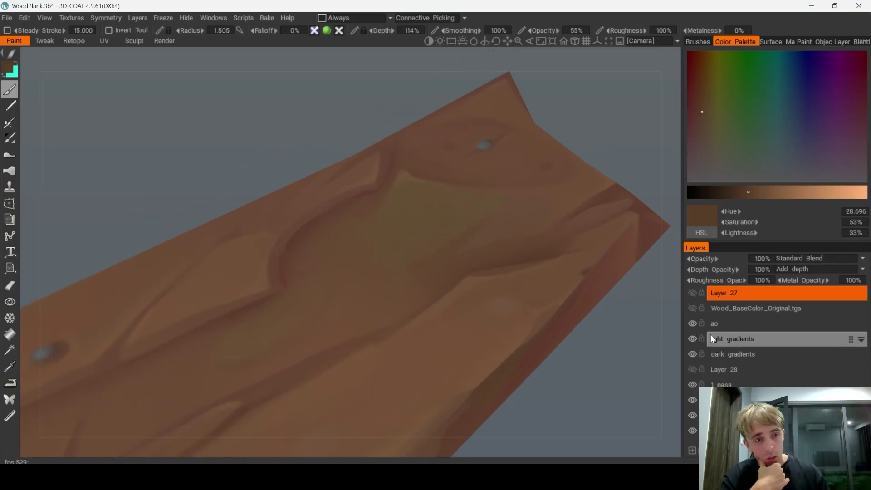
click(694, 325)
click(693, 325)
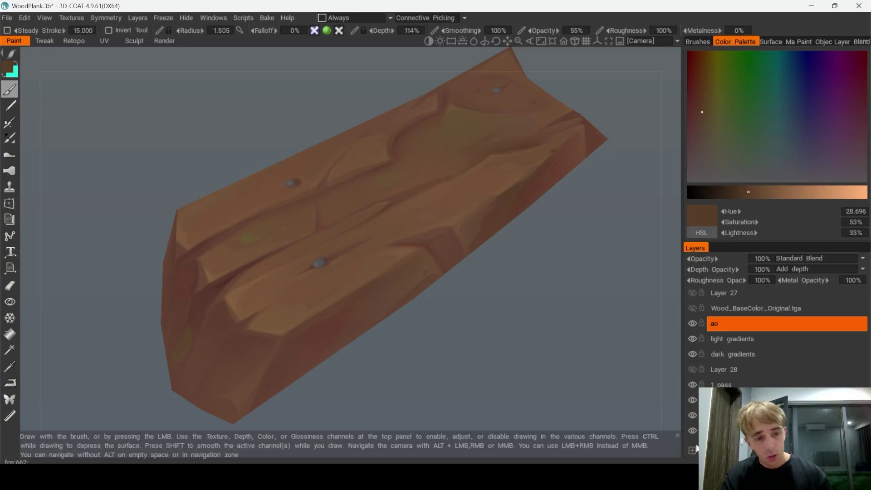
Add a new layer above ao and set the paint colour to a light orange with 93% lightness.
click(722, 323)
drag(754, 192, 856, 193)
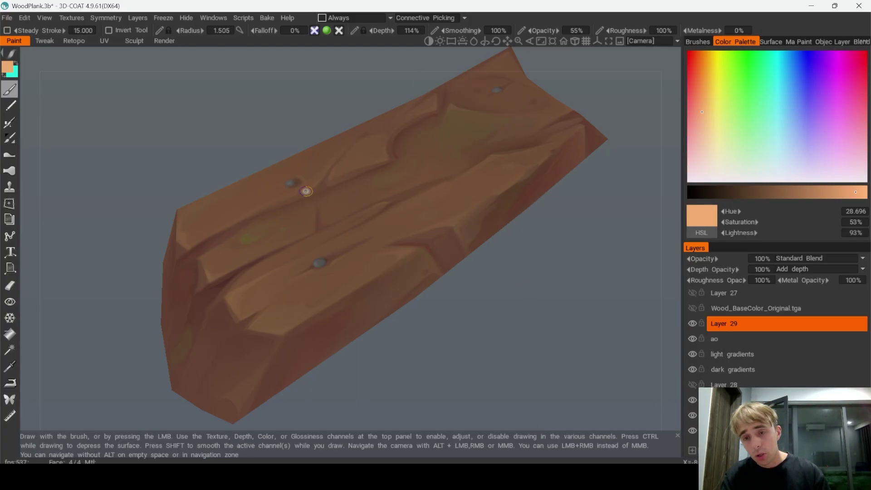
Circle the plank's near top surface, mark its far part with a second stroke, and undo both marks.
mouse_move(213, 227)
mouse_down()
mouse_move(345, 281)
mouse_move(232, 300)
mouse_up()
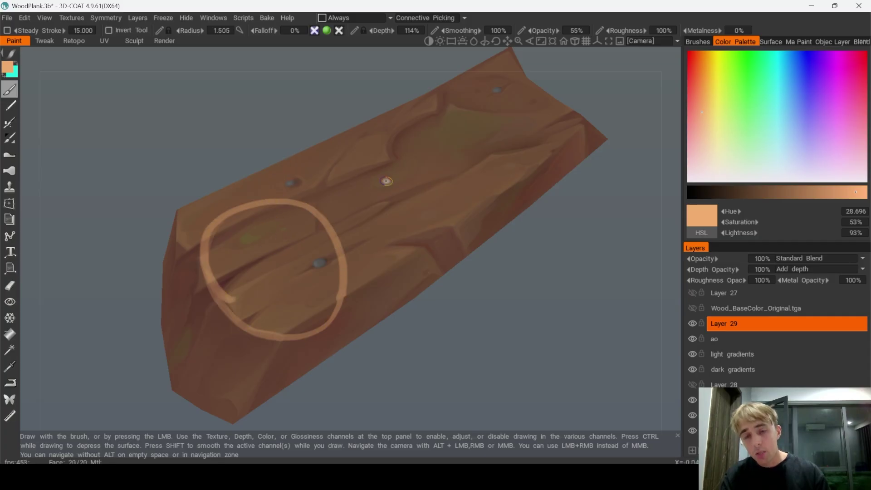
mouse_move(550, 105)
mouse_down()
mouse_move(551, 114)
mouse_move(377, 237)
mouse_move(410, 192)
mouse_up()
key(ctrl+z)
key(ctrl+z)
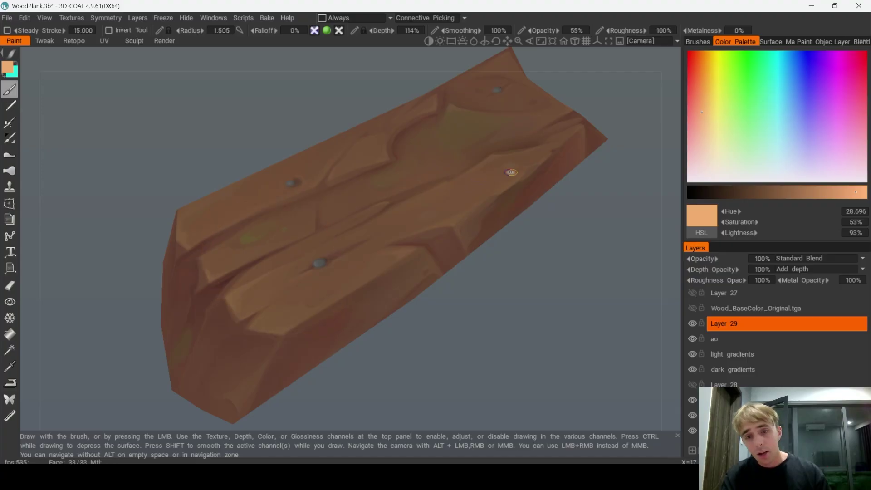
Show the Wood_BaseColor_Original.tga layer, mark the colour variations at the far end, side and near end, and undo the marks.
click(694, 312)
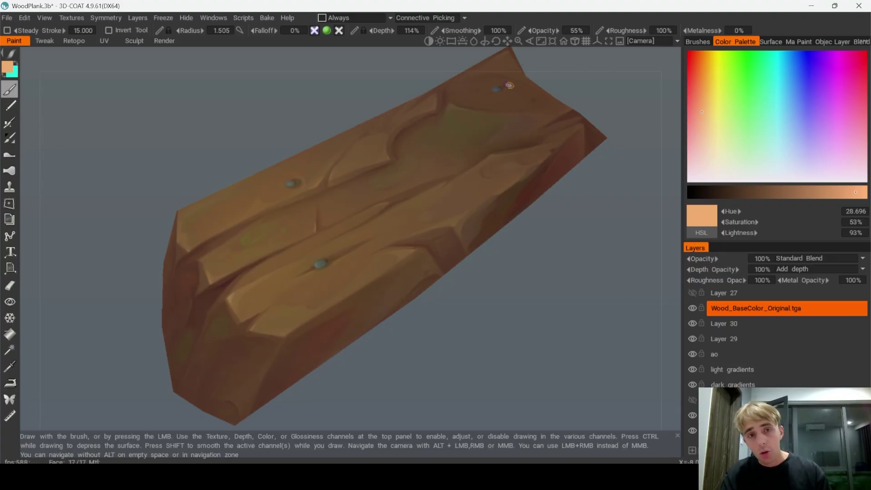
drag(493, 85, 537, 93)
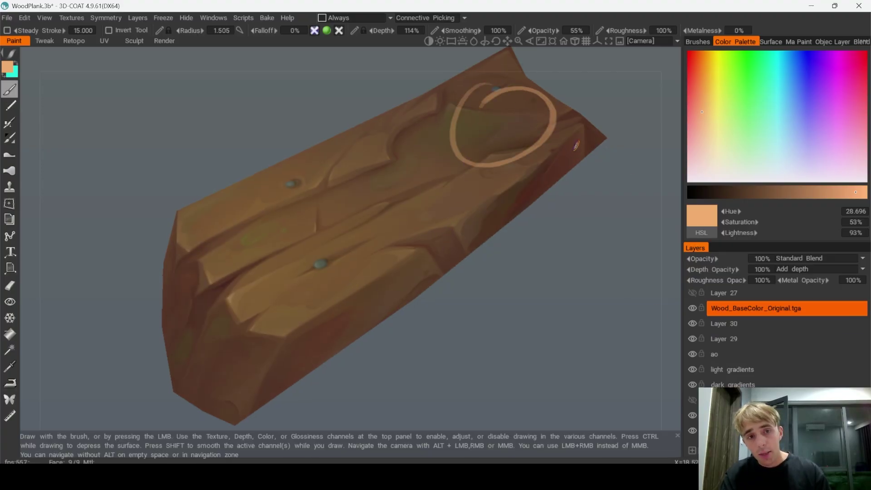
mouse_move(177, 307)
mouse_down()
mouse_move(205, 395)
mouse_move(214, 298)
mouse_up()
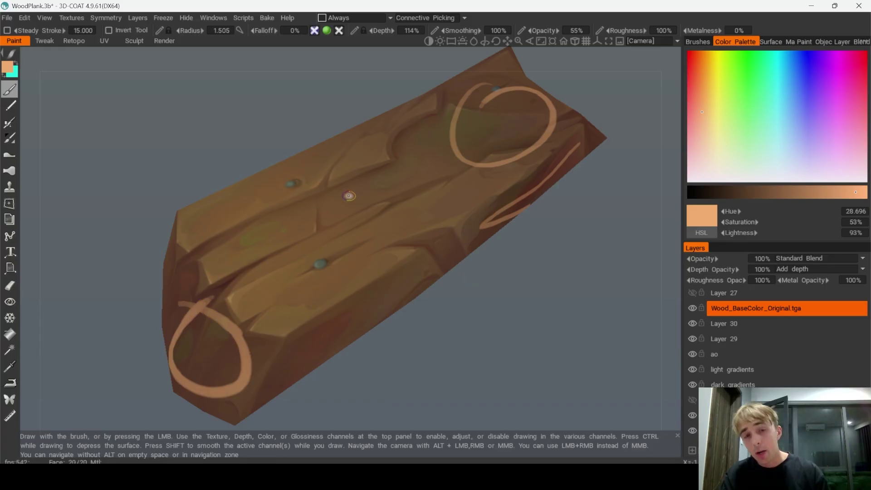
key(ctrl+z)
key(ctrl+z)
key(ctrl+z)
Switch to Photoshop with the plank texture open and activate the Brush tool.
key(alt+Tab)
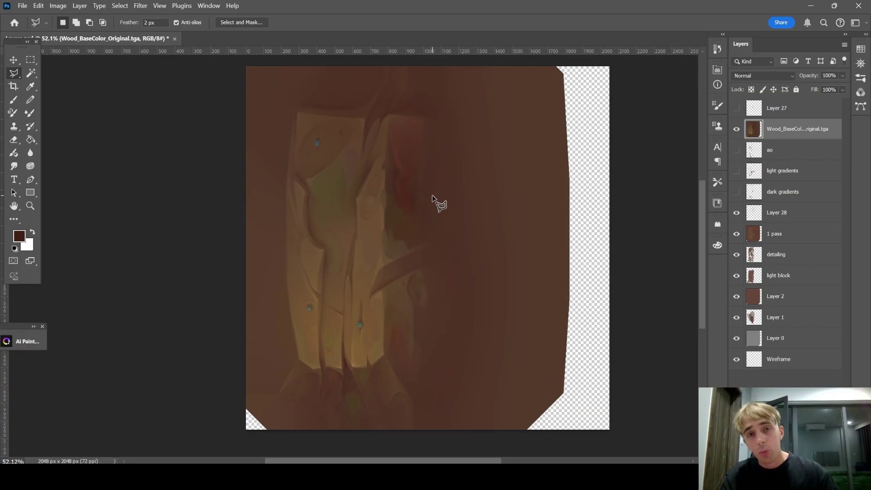
key(z)
key(b)
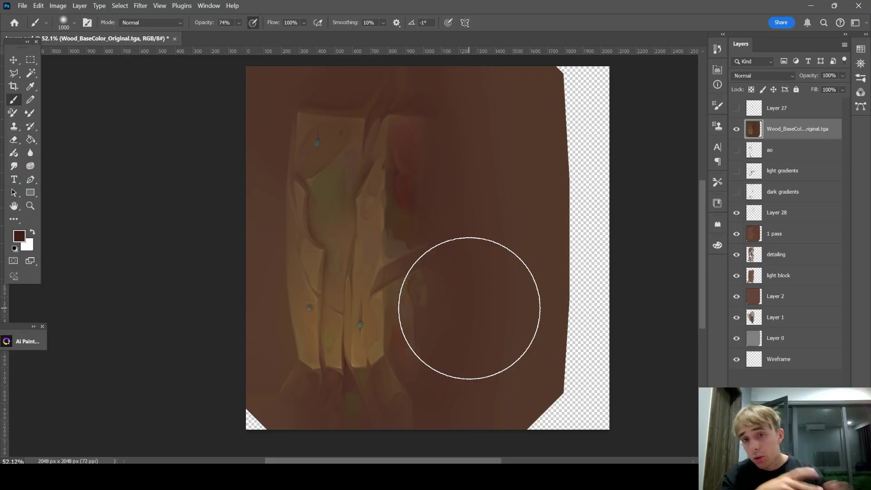
Return to 3D-Coat and show the light block layer over the flat brown base to examine the plank's lighting.
key(alt+Tab)
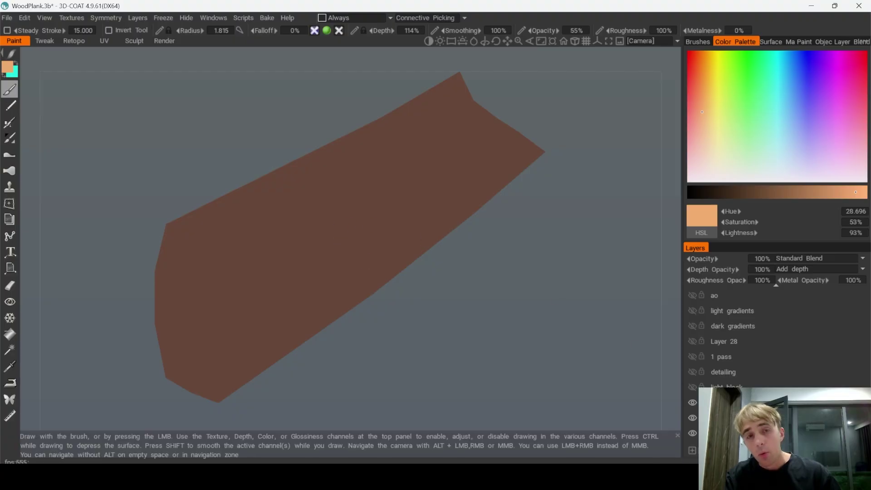
click(693, 388)
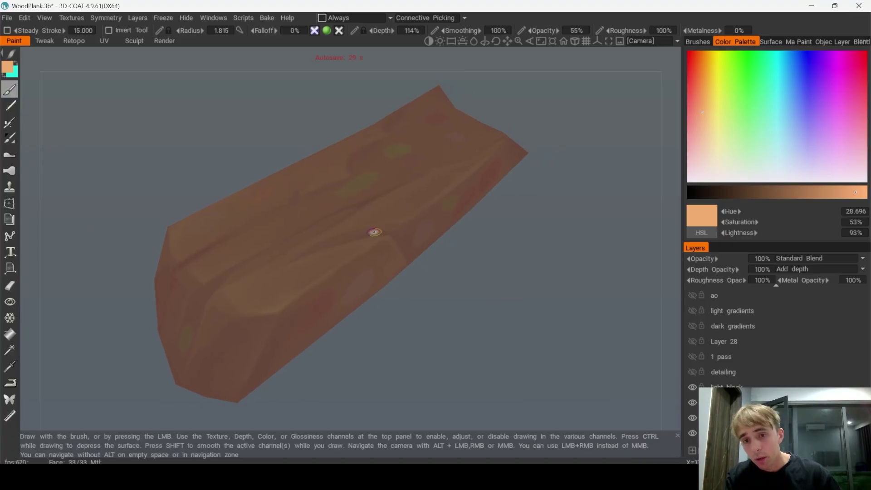
drag(381, 372, 410, 332)
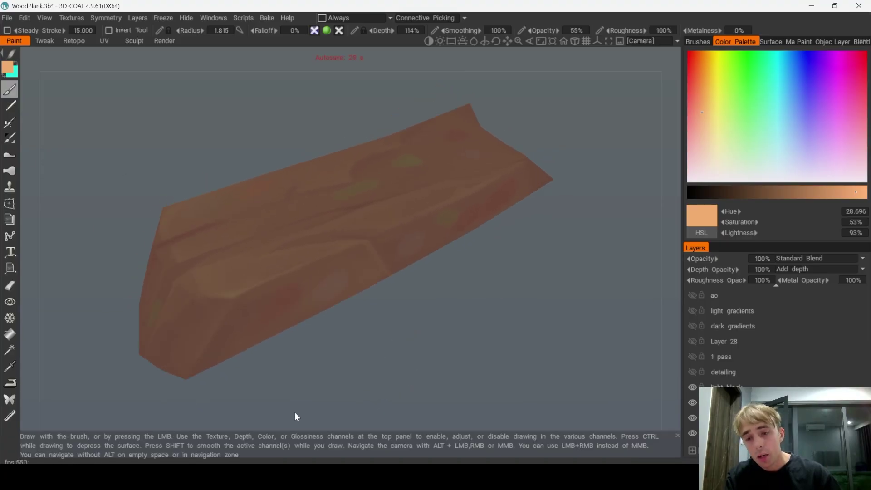
Switch to Substance 3D Painter and display the untextured plank in the Base color channel only.
click(228, 477)
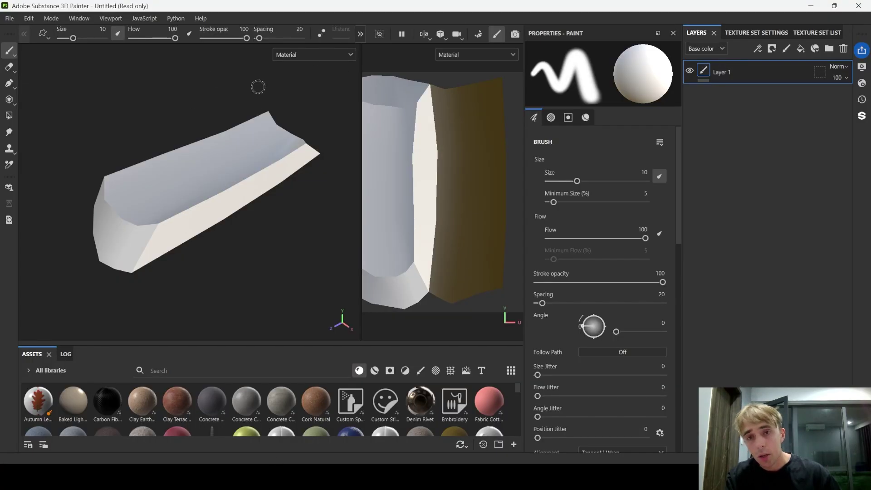
alt+drag(218, 121, 221, 160)
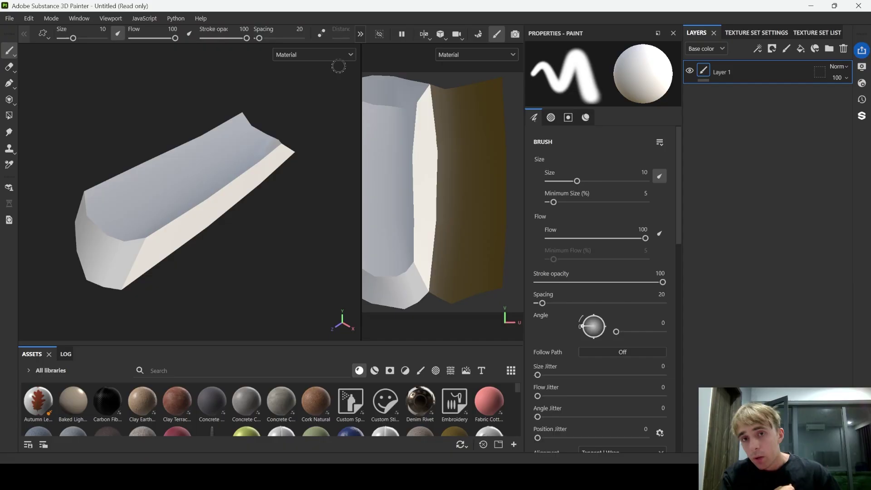
click(313, 54)
click(301, 97)
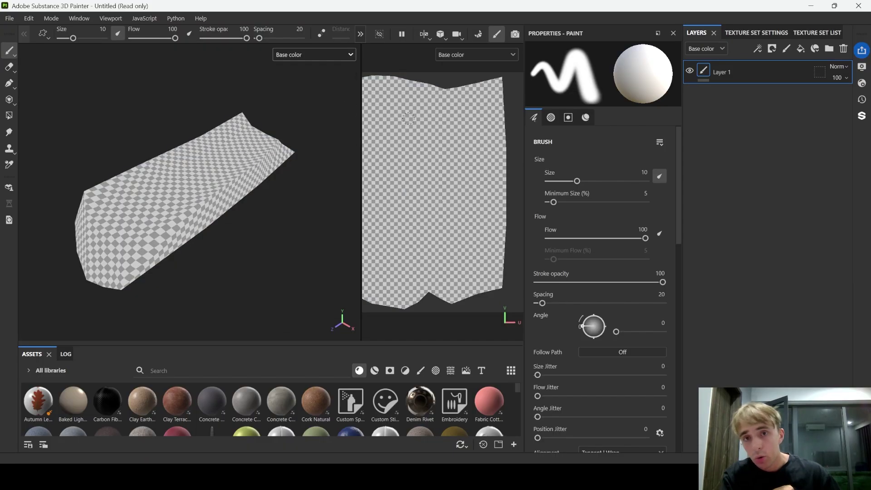
Add a fill layer above Layer 1 and set its base colour to dark brown 3E2C1F.
click(816, 49)
click(572, 328)
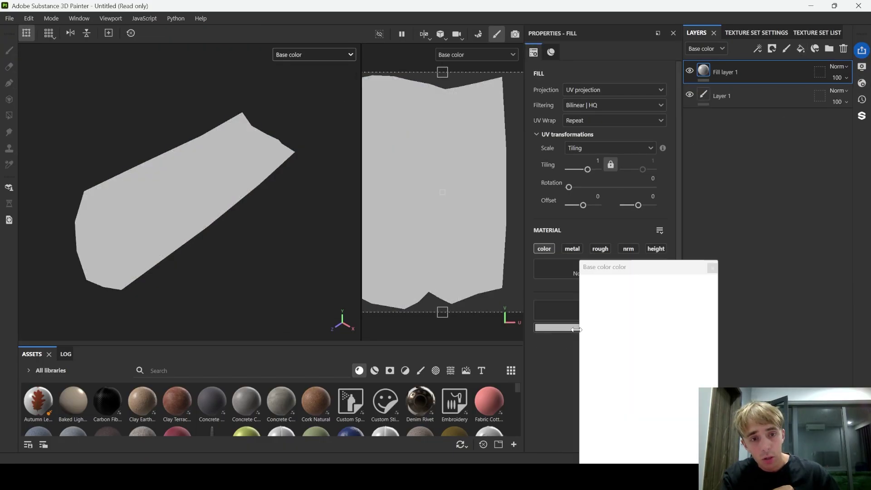
drag(630, 355, 642, 382)
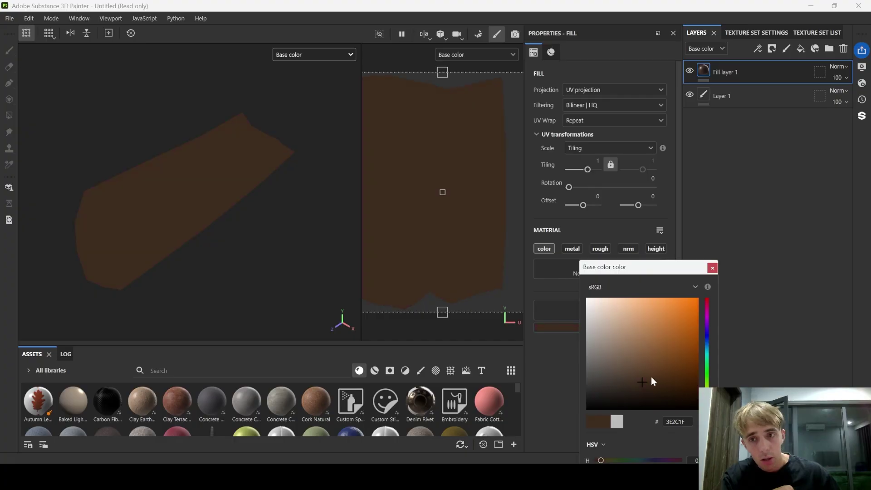
click(712, 268)
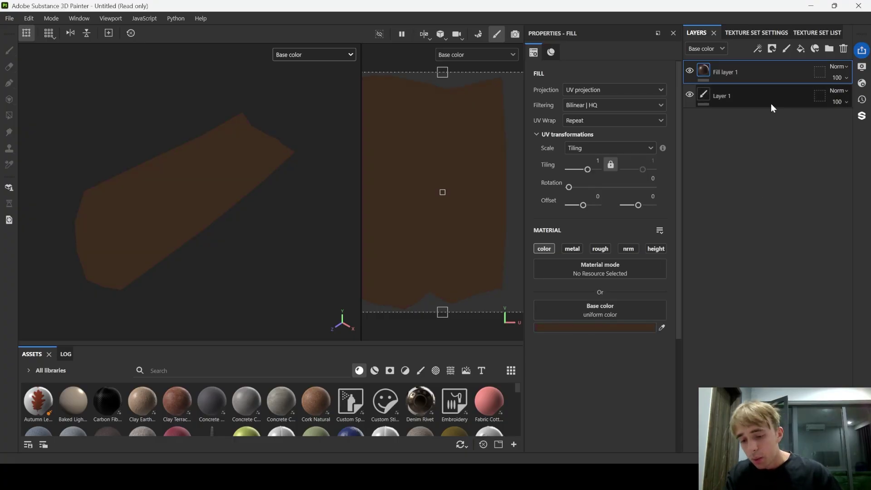
Duplicate the dark brown fill layer and give the copy a black mask driven by a Light generator.
key(ctrl+d)
right_click(754, 74)
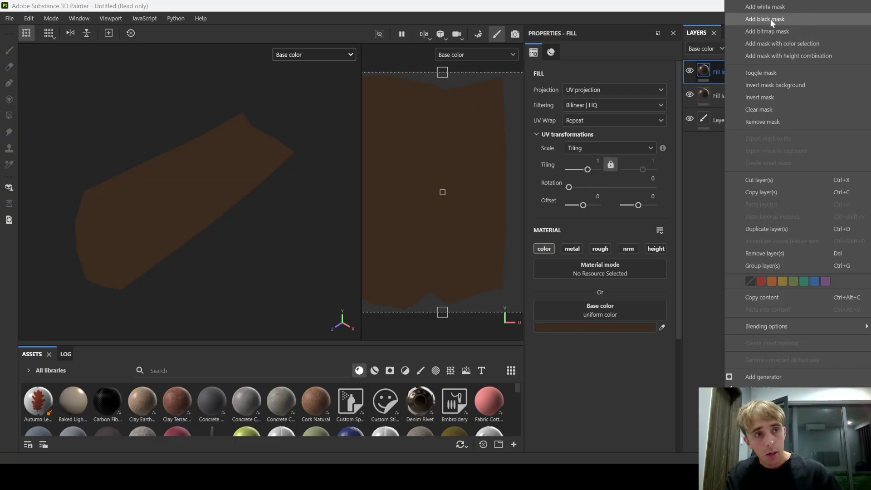
click(771, 19)
right_click(761, 70)
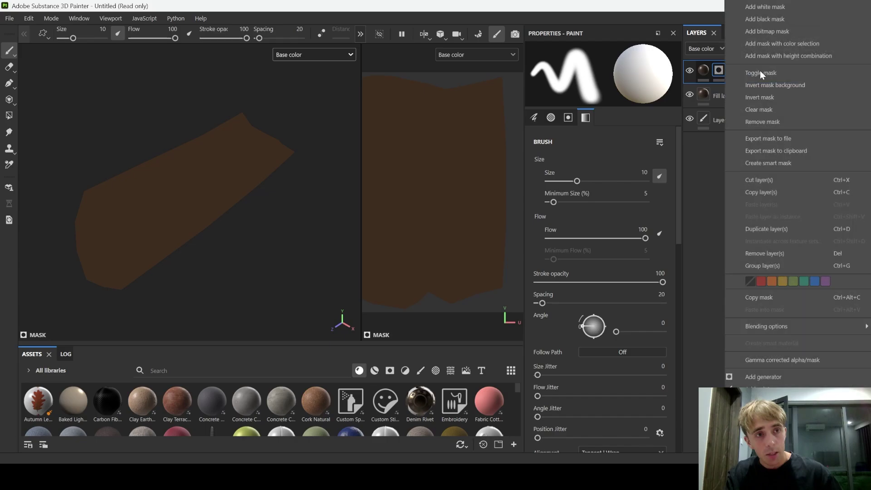
click(773, 375)
click(570, 176)
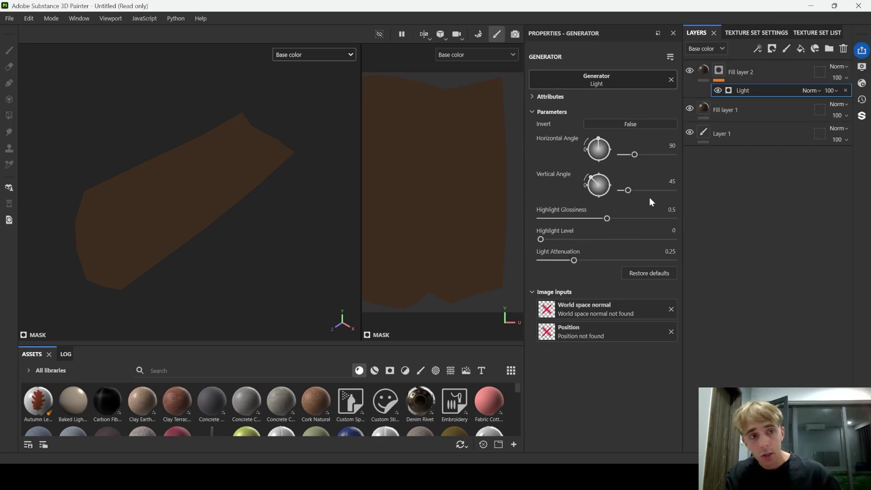
Set the base colour of the masked Fill layer 2 to a lighter yellowish brown.
click(704, 71)
click(568, 328)
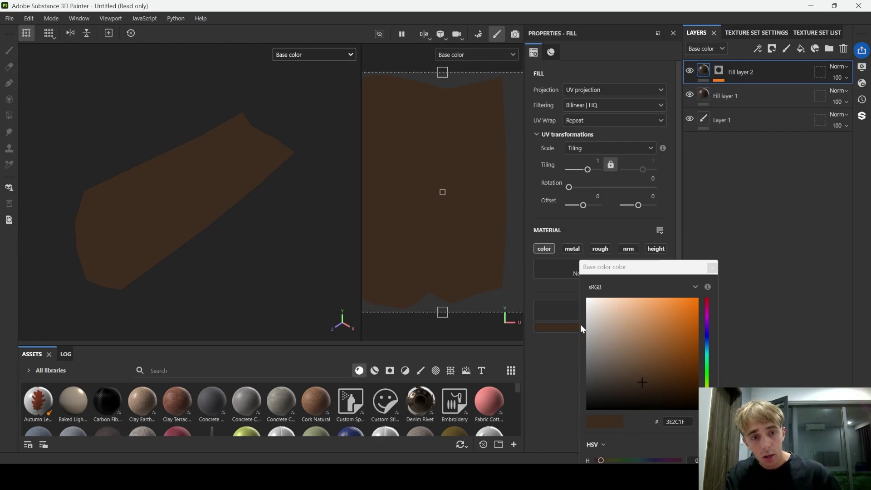
drag(644, 381, 641, 362)
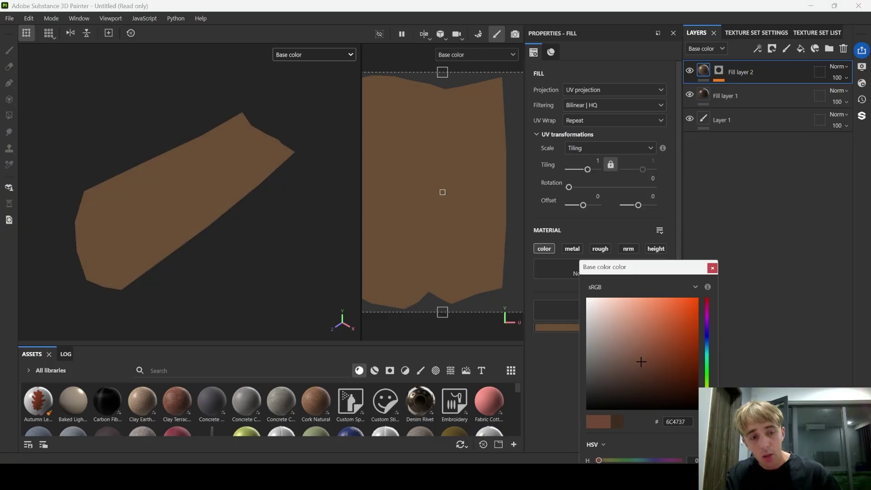
drag(707, 405, 707, 402)
drag(601, 460, 604, 460)
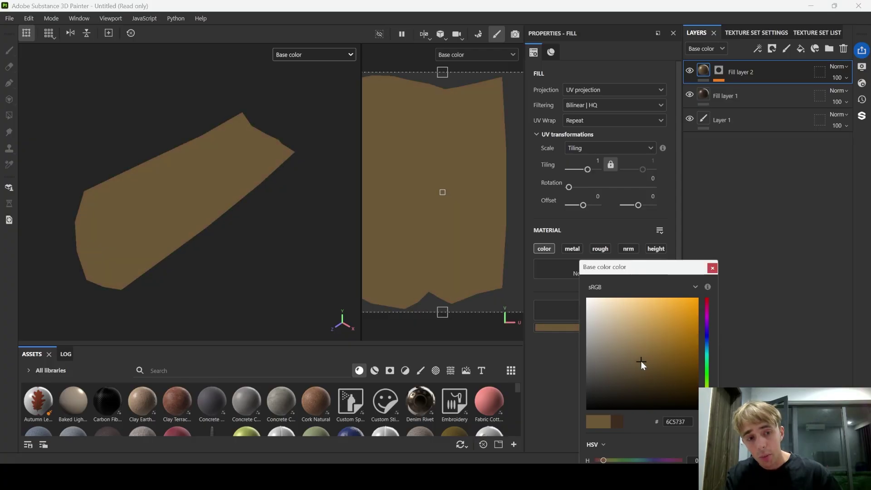
drag(641, 361, 639, 359)
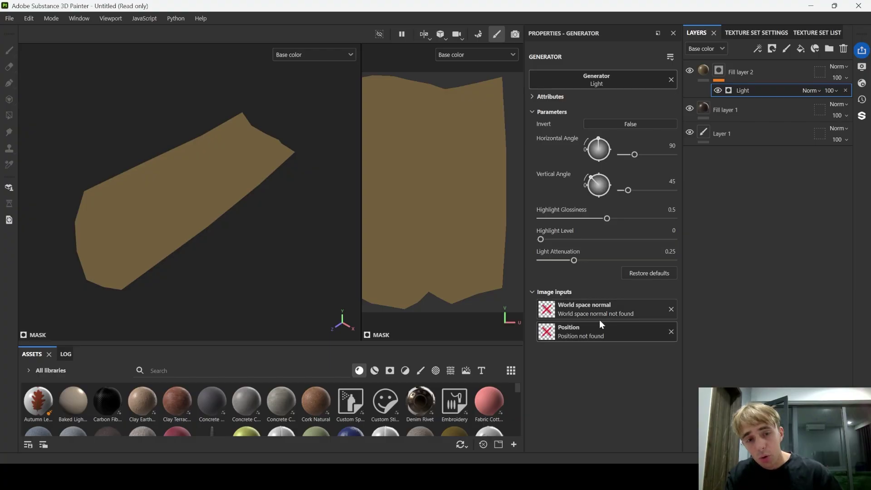
Bake the selected mesh maps of the DefaultMaterial texture set at 2048 for the Light generator.
click(754, 33)
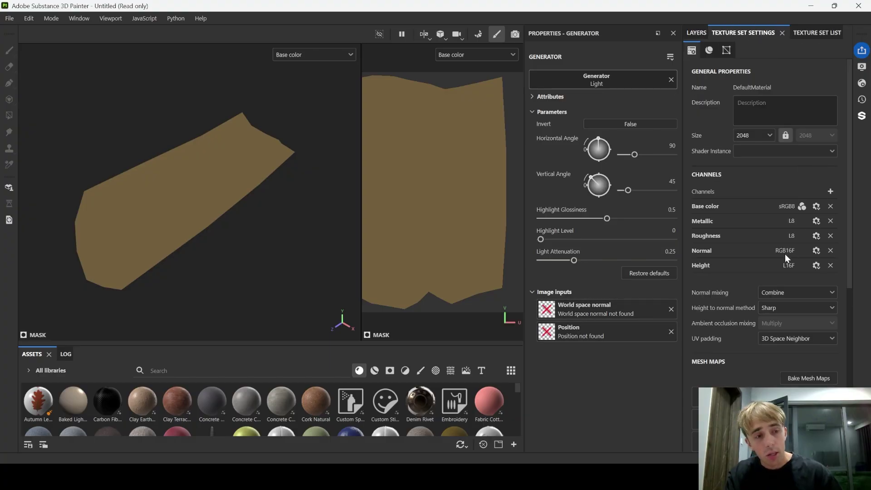
scroll(786, 255, down, 3)
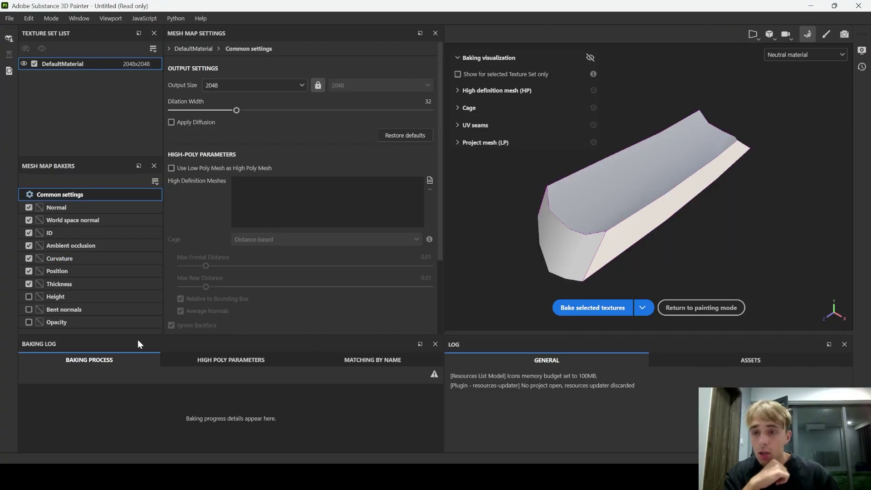
click(576, 313)
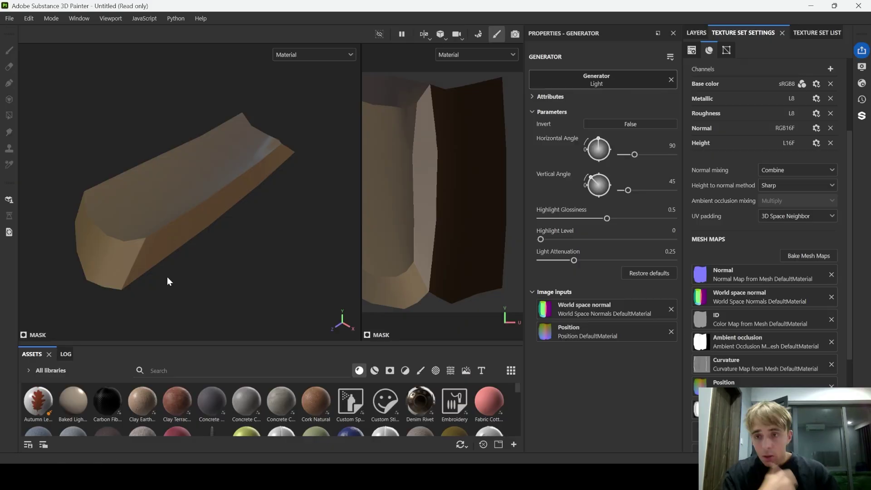
Switch the viewport display from Material back to Base color and bring up the layer stack.
click(290, 53)
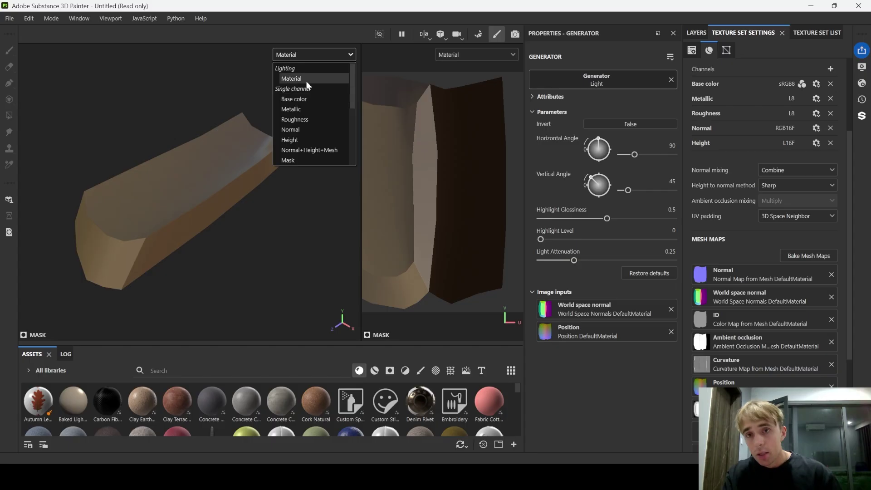
click(288, 100)
click(697, 32)
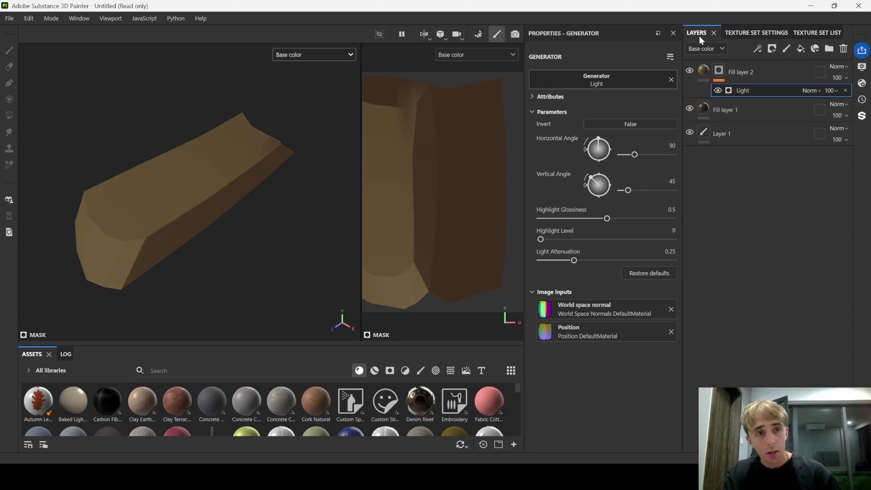
Set the Light generator's horizontal angle to 124 and vertical angle to 122, and adjust Fill layer 2's opacity.
drag(598, 143, 607, 142)
mouse_move(596, 180)
mouse_down()
mouse_move(582, 189)
mouse_move(572, 216)
mouse_move(611, 175)
mouse_up()
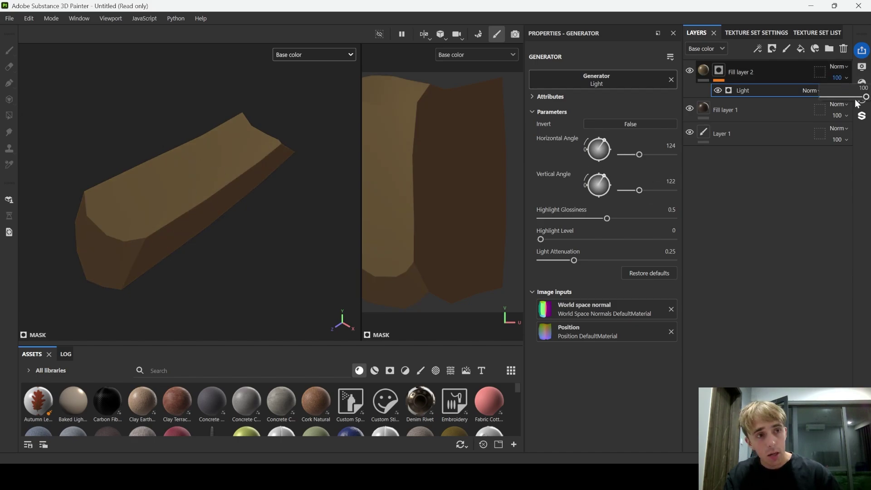
drag(856, 101, 851, 98)
alt+drag(116, 120, 146, 121)
alt+right_drag(146, 121, 238, 202)
alt+drag(221, 209, 228, 180)
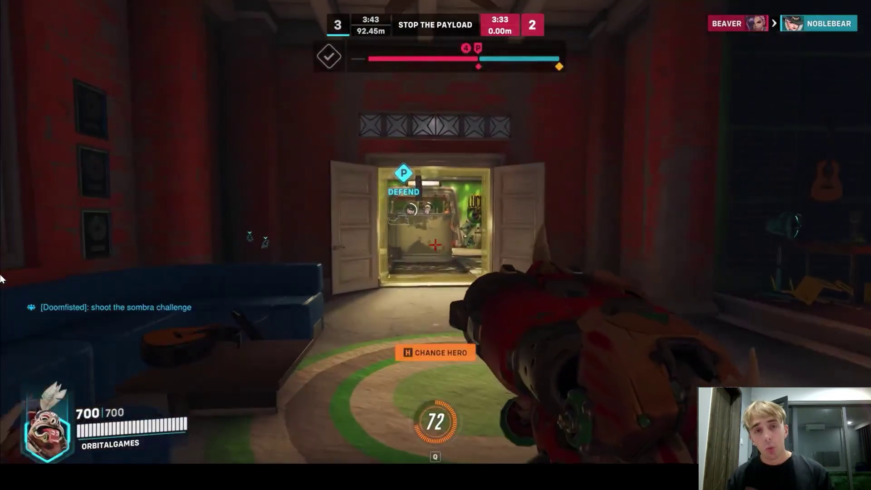
key(h)
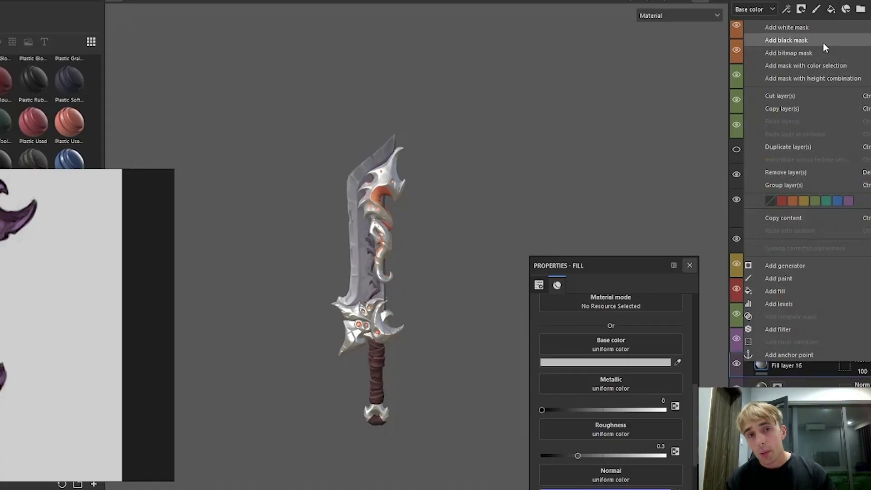
Add a black mask with a generator to Fill layer 16 in the sword's Dragon folder and open the generator choices.
click(824, 43)
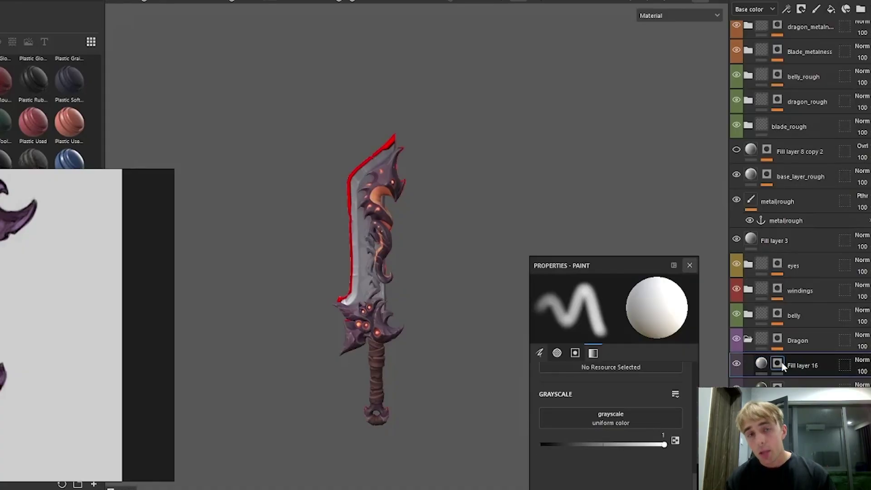
right_click(781, 367)
click(790, 312)
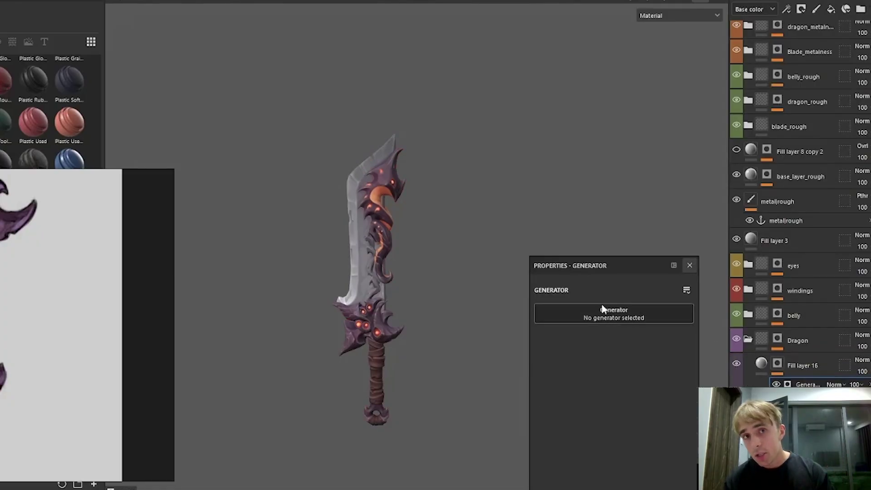
click(604, 312)
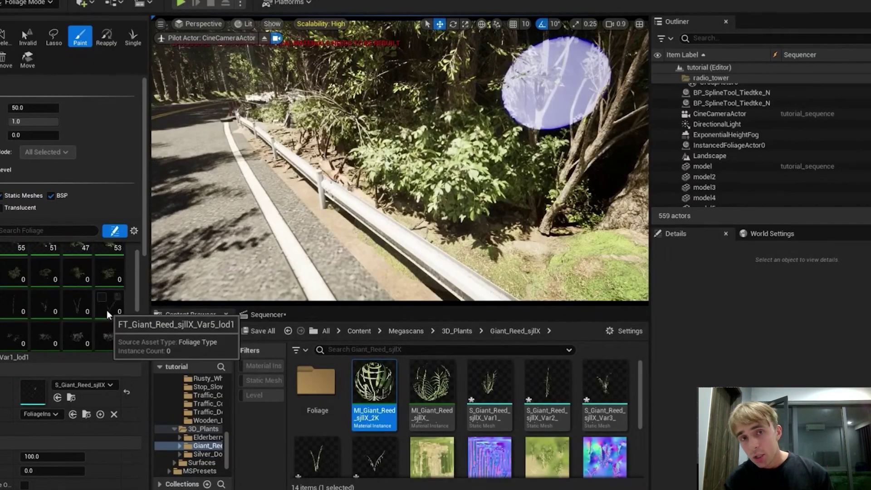
Switch to Unreal Engine and extend the foliage type selection to the Giant Reed Var5 variant.
shift+click(107, 314)
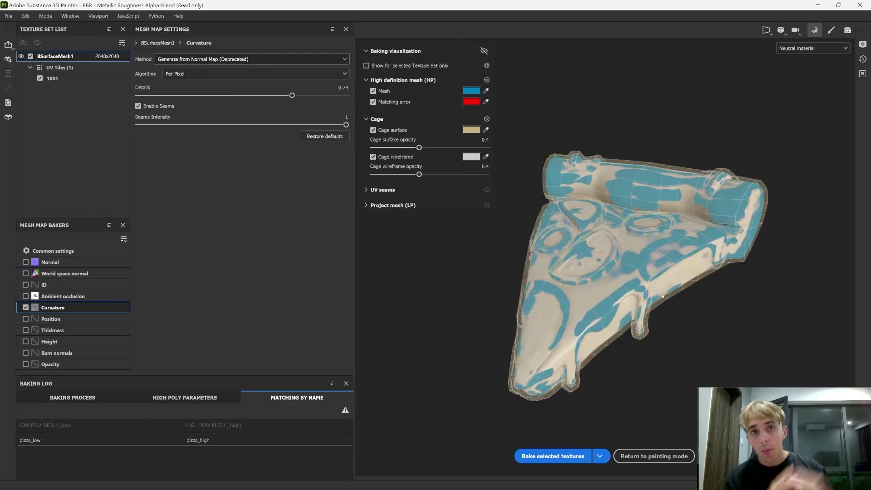
Switch to Substance 3D Painter, leave baking mode and display the pizza slice's Curvature map in the viewport.
click(654, 456)
click(689, 48)
click(681, 124)
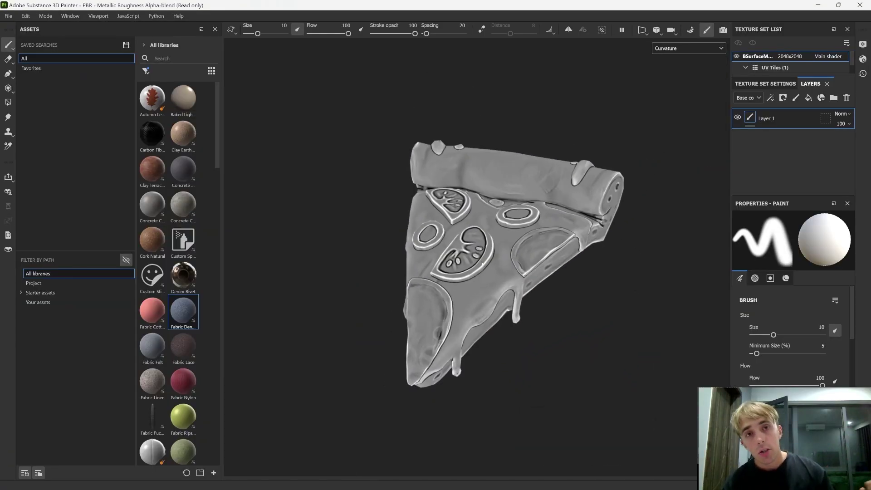
alt+drag(561, 261, 513, 335)
Set the viewport display back to Material, return to mesh map baking and open the Position baker's settings.
click(689, 48)
click(688, 68)
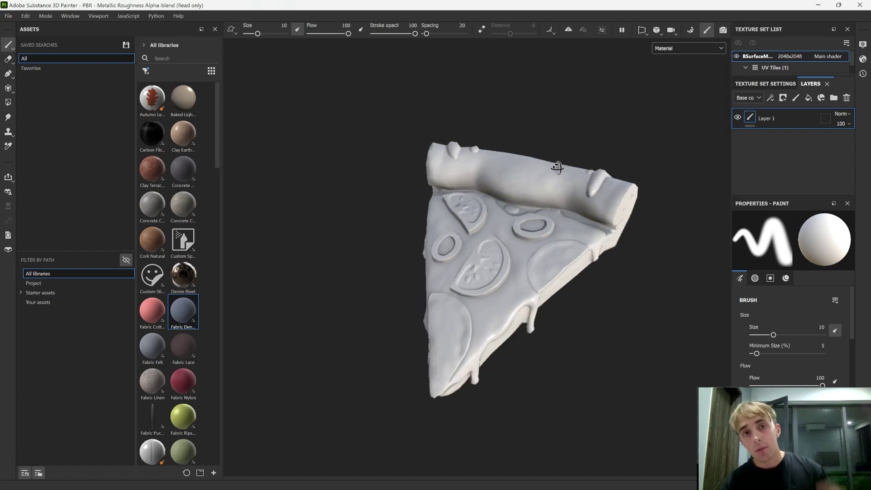
alt+drag(559, 166, 545, 154)
key(F8)
click(50, 319)
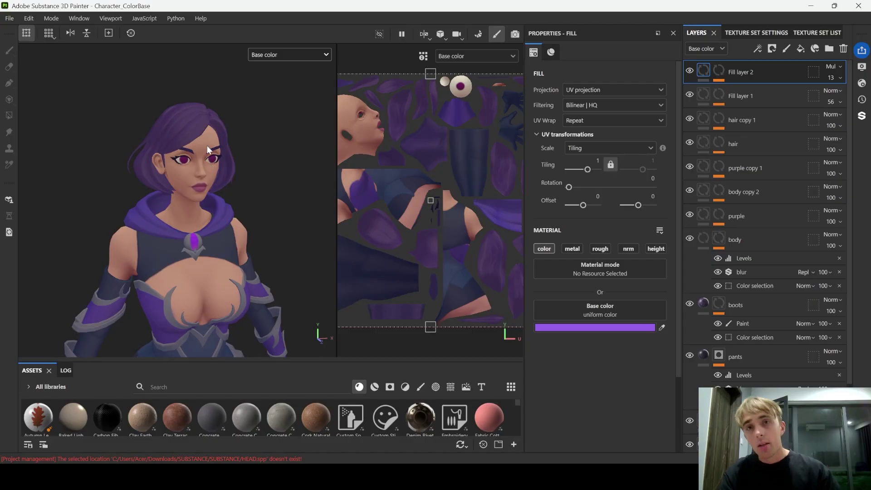
Examine the purple-haired character's base colors on the face, hood, torso and costume.
scroll(207, 145, up, 5)
alt+middle_drag(240, 260, 190, 191)
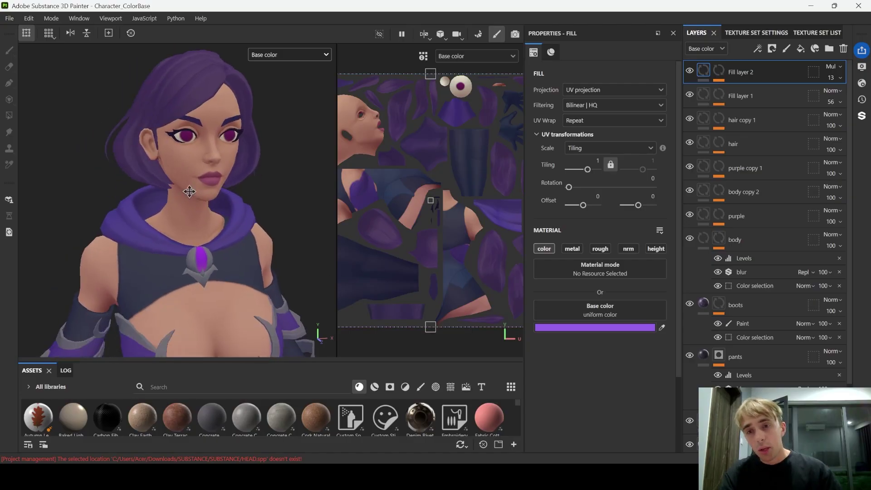
alt+drag(189, 191, 157, 202)
alt+middle_drag(157, 202, 164, 184)
alt+right_drag(164, 185, 158, 118)
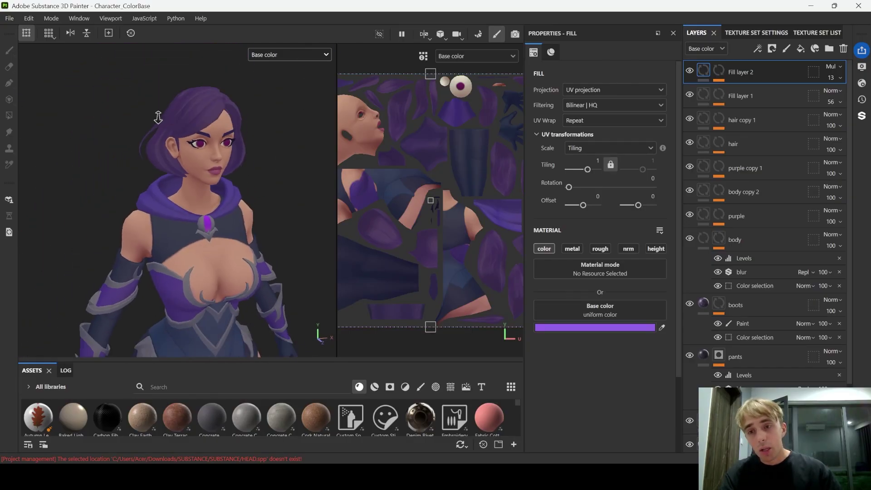
alt+middle_drag(248, 349, 229, 148)
alt+middle_drag(218, 309, 225, 178)
alt+drag(225, 178, 190, 181)
alt+middle_drag(191, 182, 167, 210)
alt+right_drag(167, 210, 188, 233)
alt+middle_drag(201, 159, 198, 249)
Search the assets for "simpled" and add the SimpleDiffuse material as a new layer above Fill layer 2.
click(161, 387)
text(simpled)
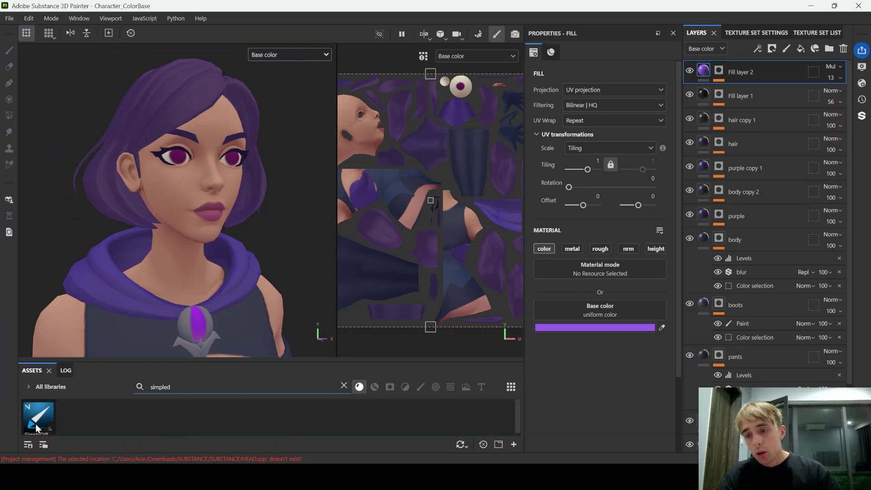
mouse_move(35, 424)
mouse_down()
mouse_move(679, 68)
mouse_move(719, 66)
mouse_move(305, 188)
mouse_up()
drag(66, 407, 776, 66)
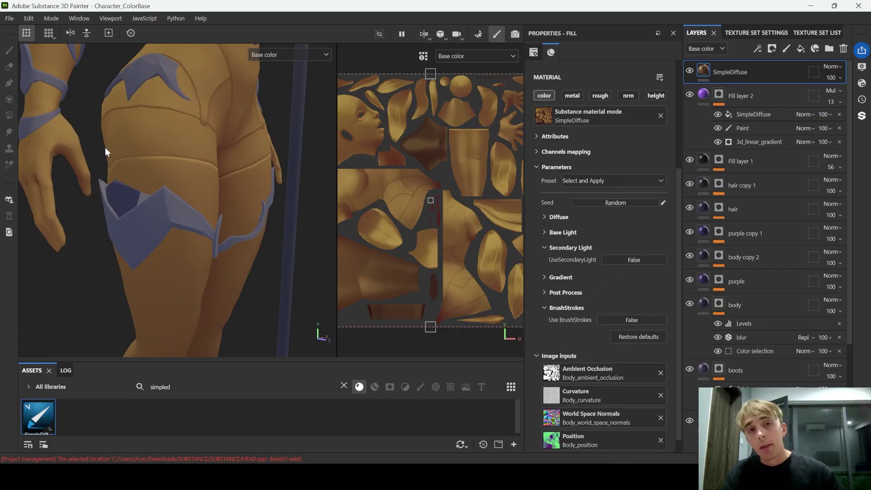
Try SimpleDiffuse's secondary light on the character and turn it off again.
mouse_move(105, 152)
alt+mouse_down()
mouse_move(90, 189)
mouse_move(171, 163)
mouse_move(279, 161)
mouse_move(155, 171)
mouse_move(253, 201)
mouse_move(123, 179)
mouse_move(136, 296)
mouse_move(121, 123)
mouse_move(155, 186)
alt+mouse_up()
click(631, 259)
click(658, 260)
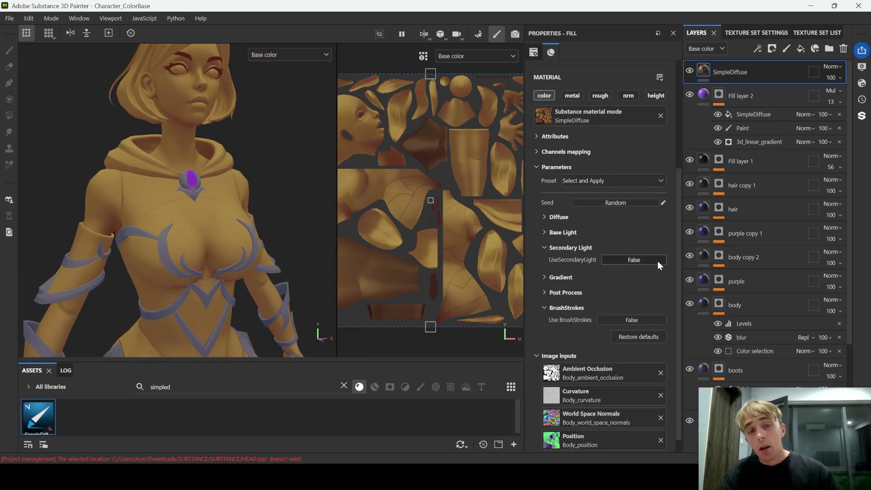
Try SimpleDiffuse's BrushStrokes option on the character and review its brush stroke parameters.
click(620, 320)
scroll(198, 219, up, 3)
scroll(622, 323, down, 5)
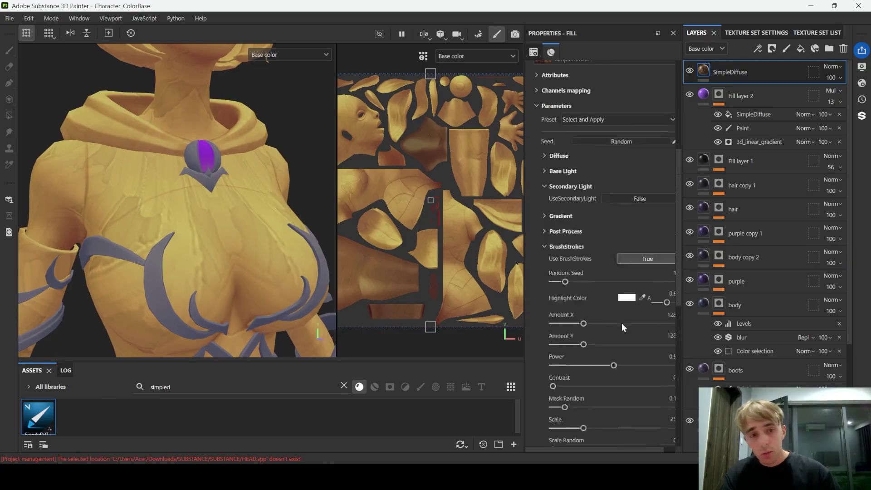
scroll(603, 306, down, 6)
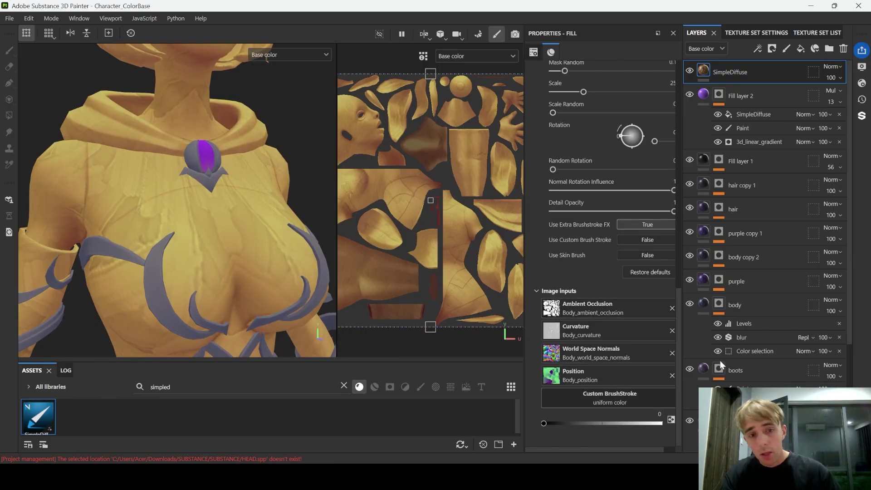
scroll(150, 154, down, 3)
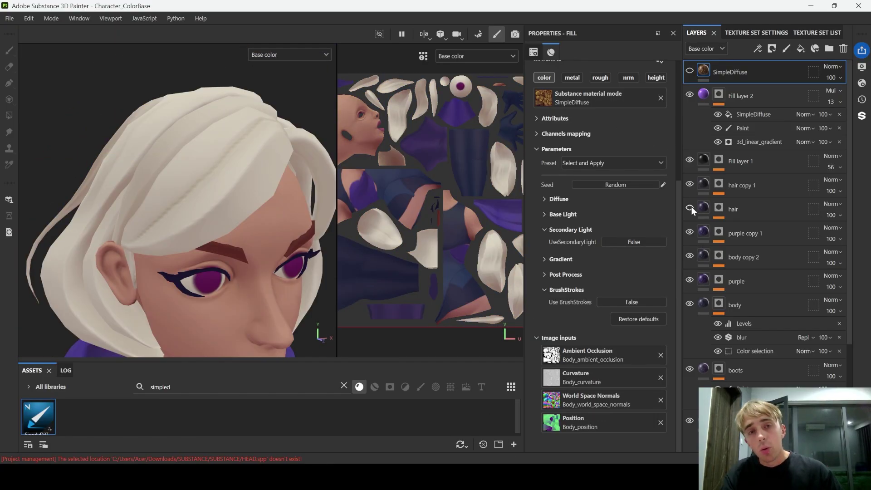
Show the hair layer again to restore the character's purple hair color.
click(690, 208)
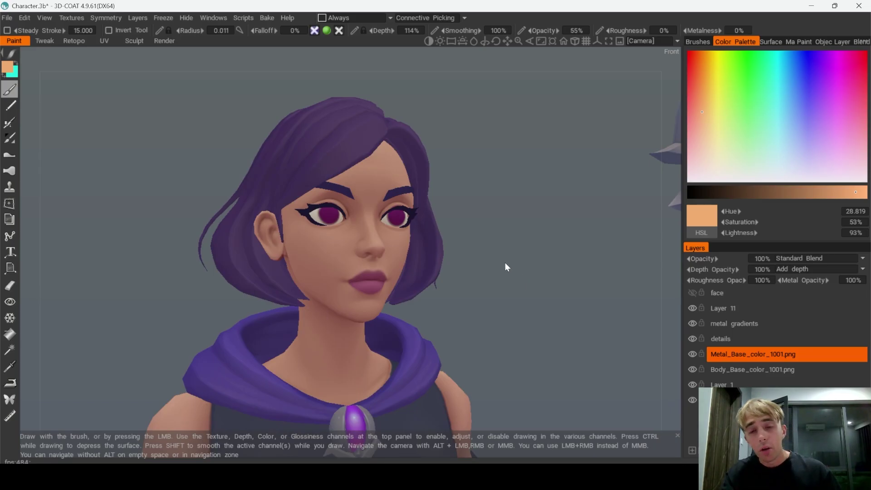
Switch to 3D-Coat and show the face layer on the character.
drag(505, 262, 513, 266)
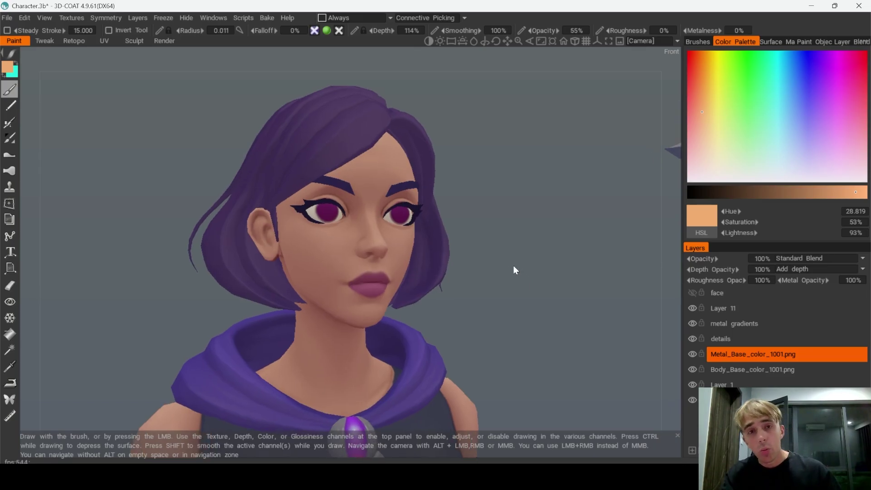
click(693, 293)
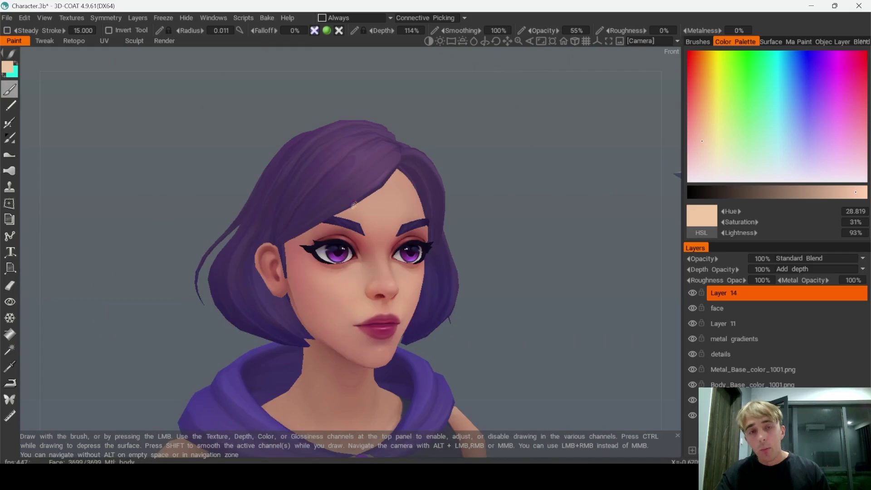
Mark the areas around the eyes with freehand strokes on Layer 14 and undo them.
scroll(360, 235, up, 3)
mouse_move(330, 208)
mouse_down()
mouse_move(295, 217)
mouse_move(353, 236)
mouse_move(275, 265)
mouse_move(373, 274)
mouse_move(283, 291)
mouse_up()
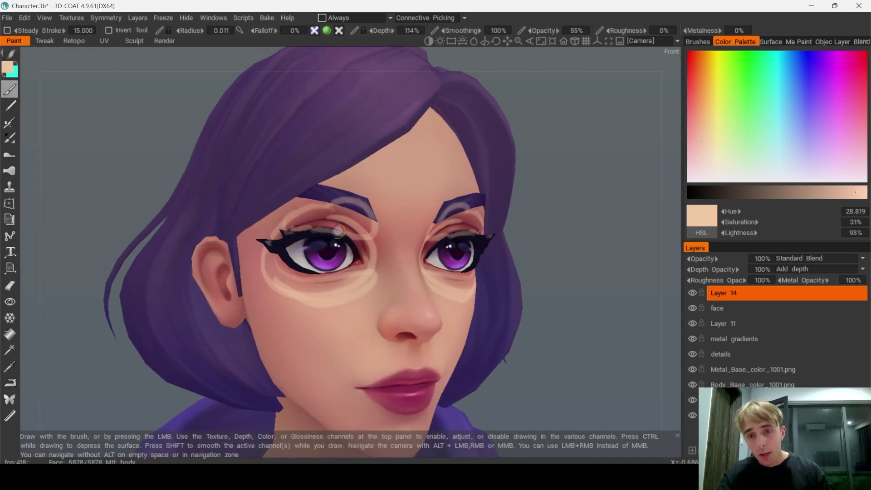
mouse_move(408, 427)
mouse_down()
mouse_move(393, 362)
mouse_move(415, 352)
mouse_up()
key(ctrl+z)
key(ctrl+z)
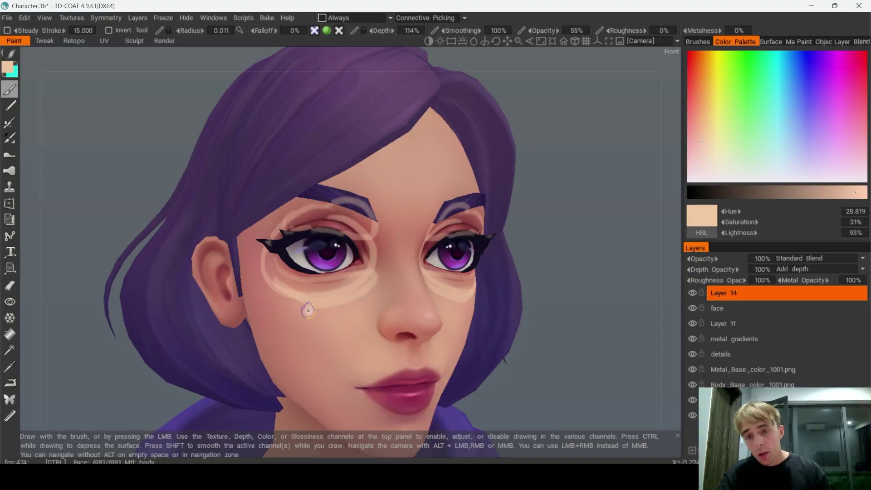
key(ctrl+z)
key(ctrl+z)
key(ctrl+z)
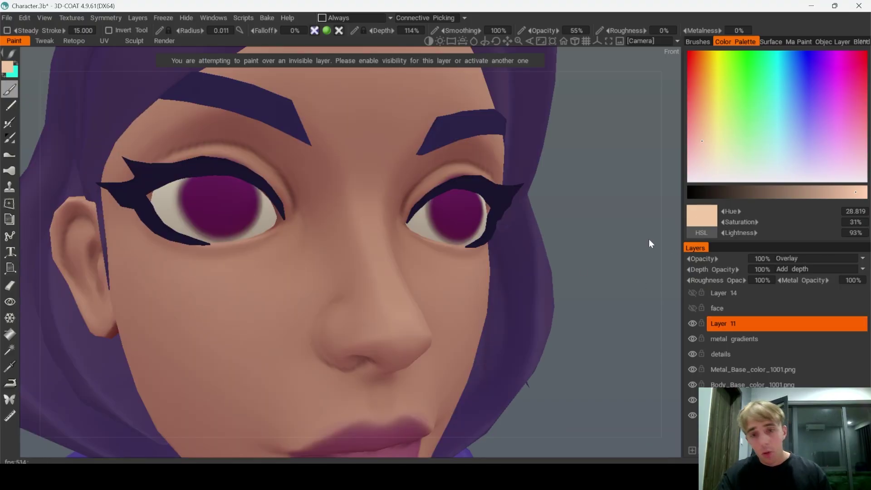
Mark areas of the unpainted base face with freehand strokes on Layer 11 and undo them.
mouse_move(370, 204)
mouse_down()
mouse_move(404, 342)
mouse_move(374, 208)
mouse_up()
drag(335, 289, 367, 334)
key(ctrl+z)
alt+right_drag(407, 256, 391, 226)
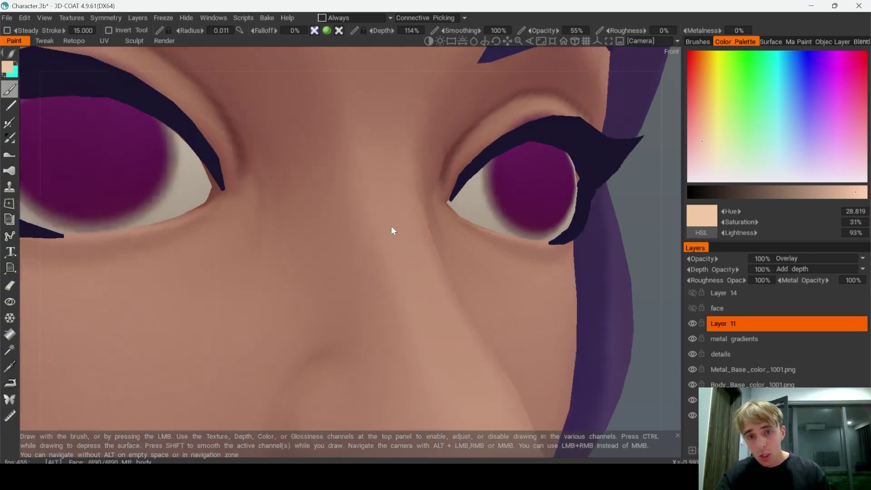
alt+drag(391, 226, 354, 227)
alt+right_drag(372, 227, 349, 194)
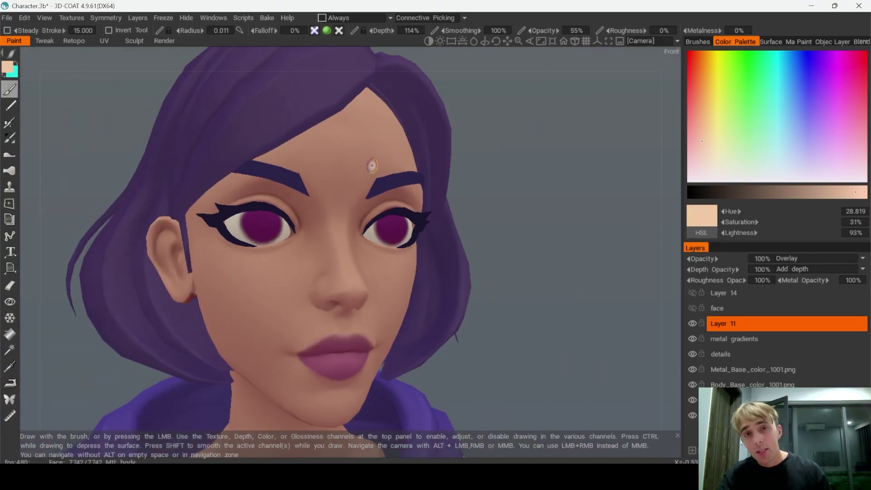
mouse_move(375, 166)
alt+mouse_down()
mouse_move(397, 162)
mouse_move(397, 138)
mouse_move(350, 220)
mouse_move(386, 135)
alt+mouse_up()
key(ctrl+z)
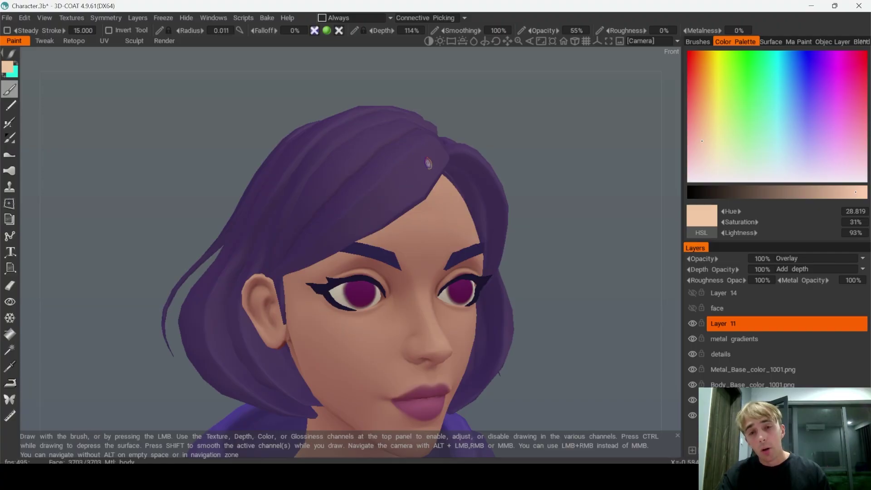
Examine the character's base colors from the head down to the torso, thighs and boots.
alt+right_drag(407, 203, 400, 236)
alt+drag(399, 236, 383, 239)
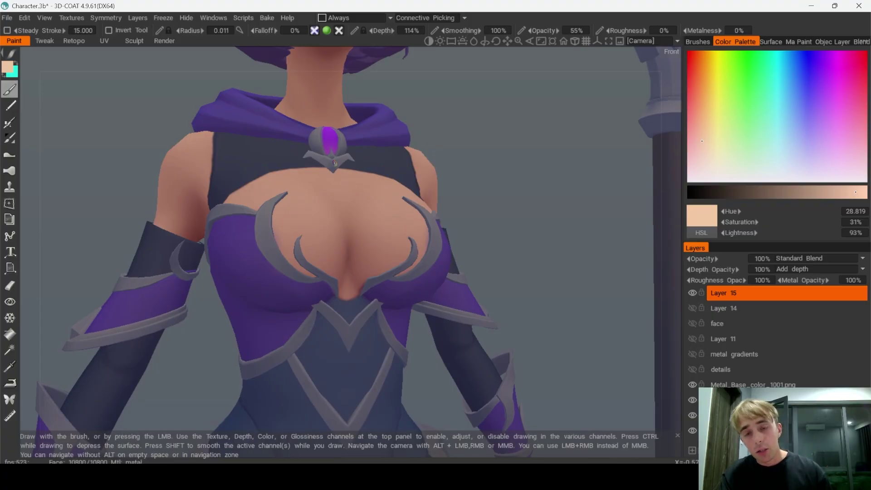
alt+middle_drag(330, 234, 338, 172)
scroll(338, 172, down, 3)
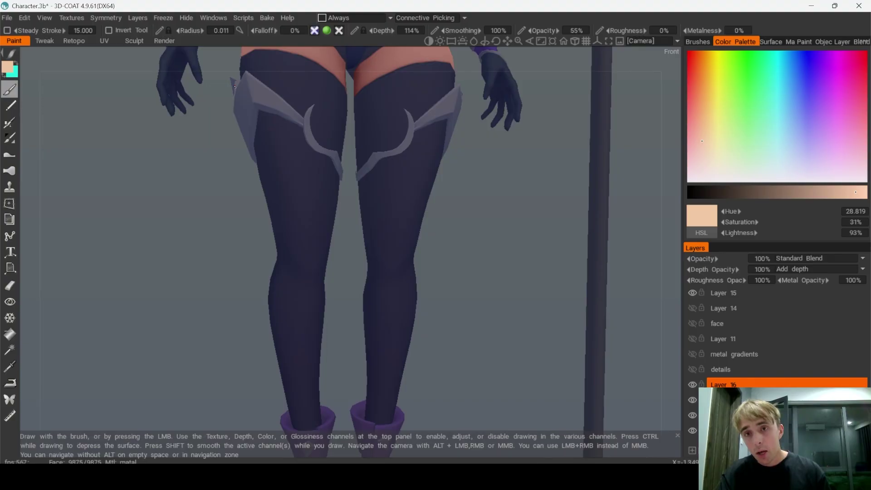
alt+middle_drag(351, 214, 338, 68)
alt+drag(345, 173, 335, 171)
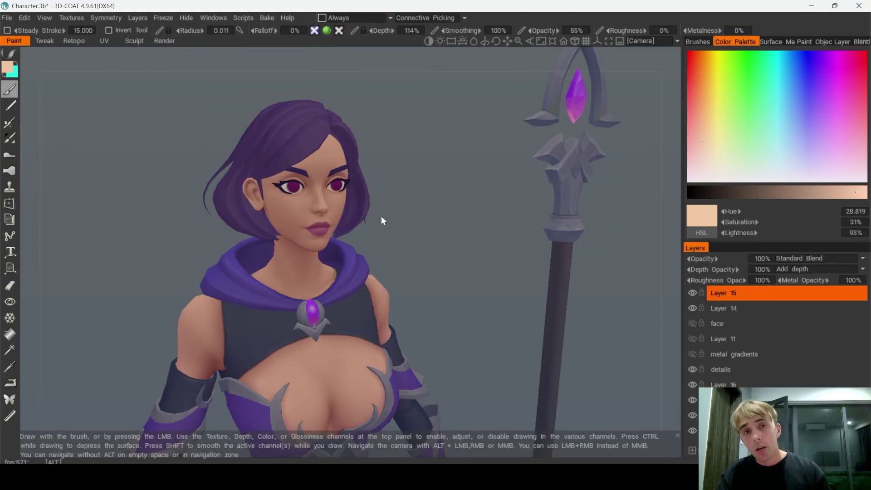
Mark the head's focal area with loose strokes around the face and neck on Layer 15.
alt+right_drag(379, 215, 386, 153)
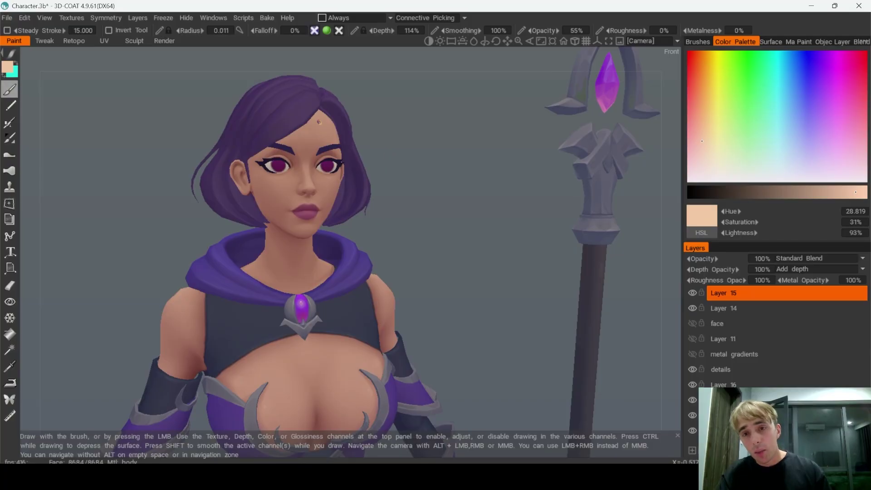
mouse_move(275, 248)
mouse_down()
mouse_move(255, 154)
mouse_move(343, 161)
mouse_up()
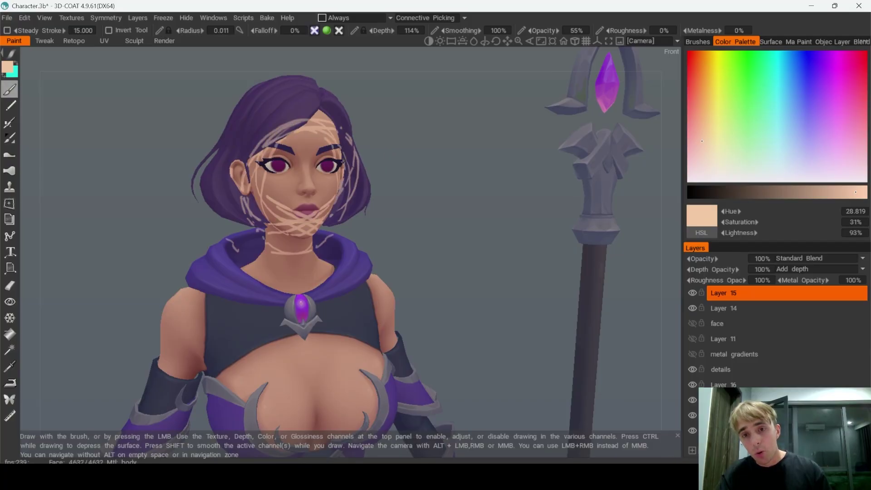
drag(325, 119, 358, 214)
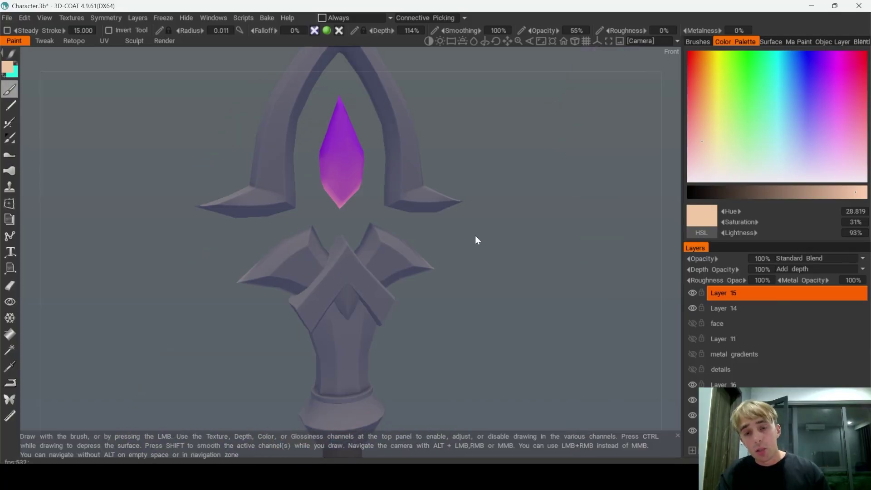
Show the details layer on the staff head and make it the active layer.
alt+right_drag(475, 235, 457, 113)
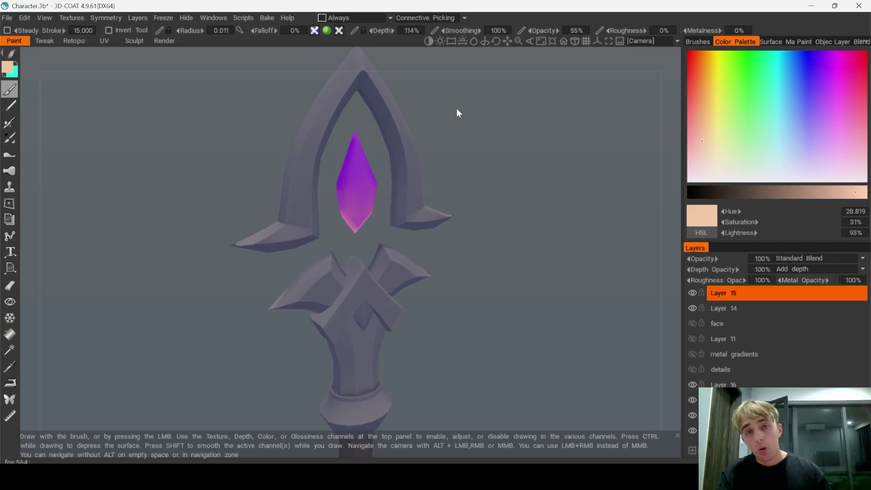
click(694, 371)
key(h)
alt+right_drag(315, 207, 384, 303)
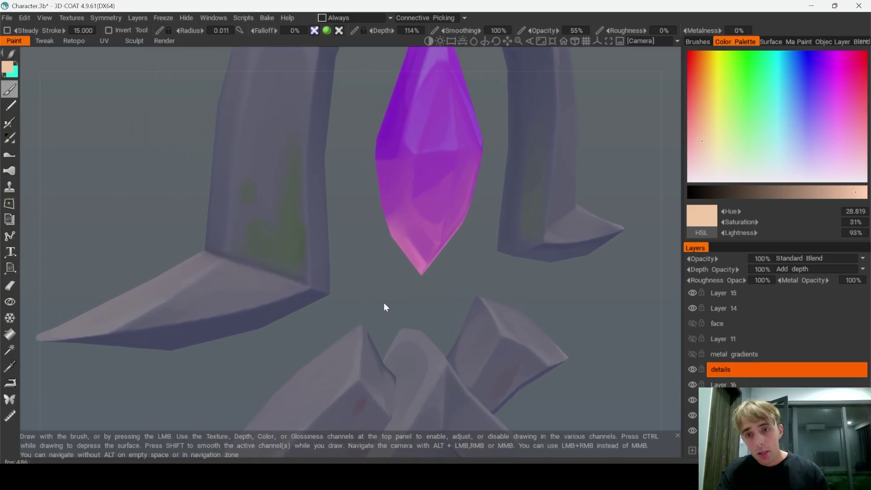
Outline the green stain beside the staff's crystal with a freehand stroke and undo it.
mouse_move(250, 236)
mouse_down()
mouse_move(288, 185)
mouse_move(295, 290)
mouse_up()
alt+drag(379, 303, 393, 234)
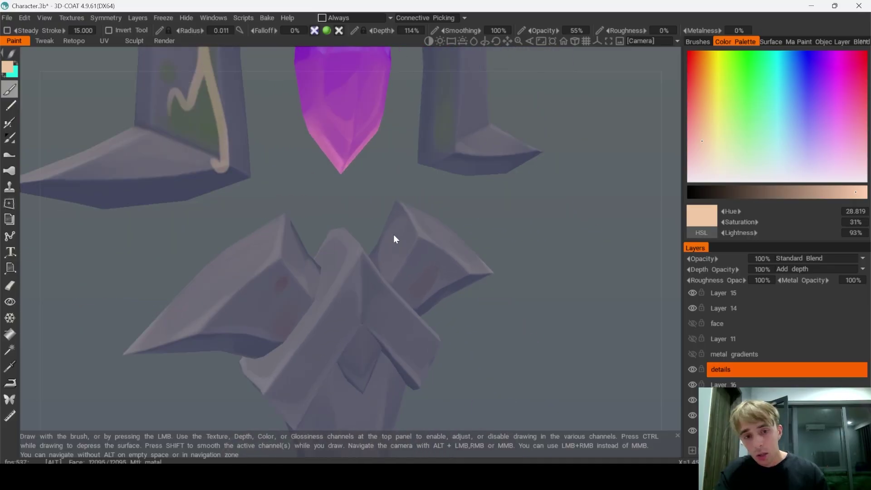
alt+right_drag(394, 234, 416, 262)
drag(416, 261, 425, 230)
key(ctrl+z)
Mark the edge of the staff's crossed metal band and its reddish stain with strokes and undo them.
alt+drag(445, 200, 314, 239)
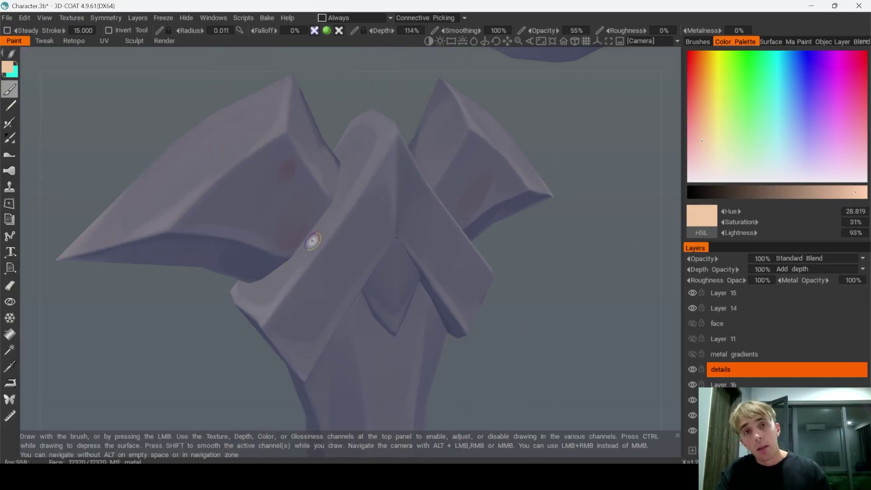
mouse_move(243, 292)
mouse_down()
mouse_move(264, 296)
mouse_move(342, 207)
mouse_move(350, 163)
mouse_up()
drag(295, 231, 303, 242)
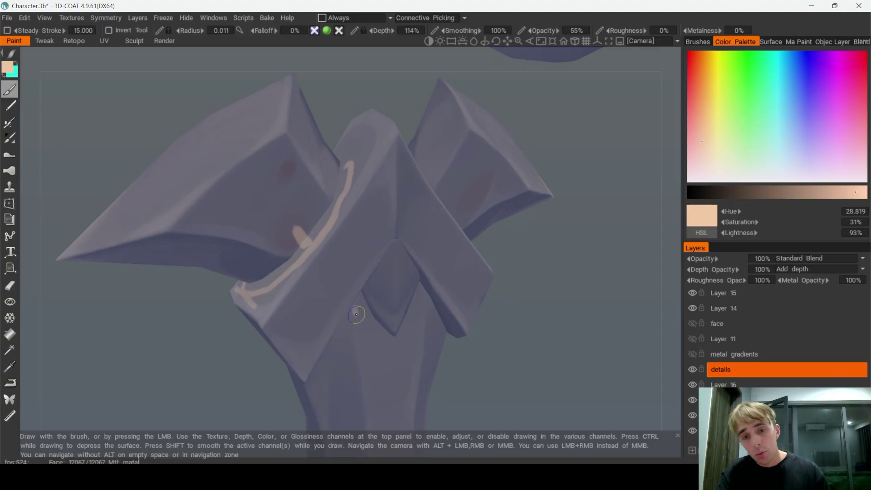
key(ctrl+z)
key(ctrl+z)
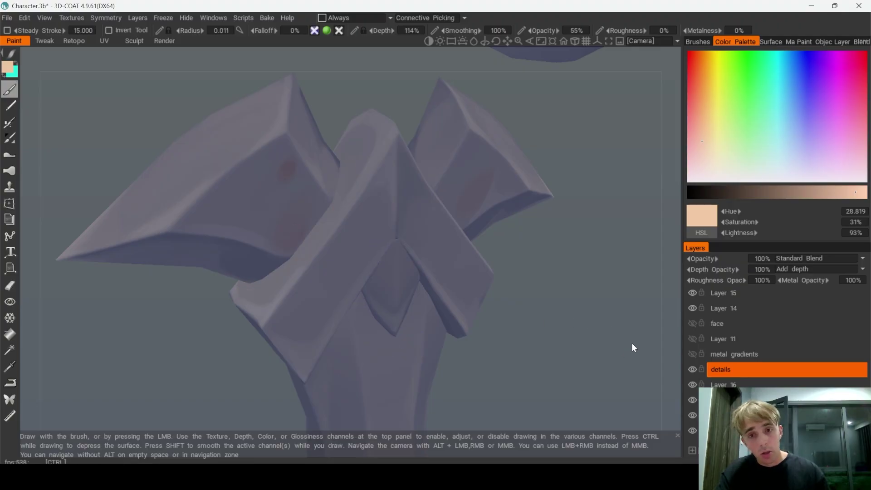
Show the metal gradients layer and the Overlay layer Layer 11, and make Layer 11 active.
click(693, 354)
click(693, 339)
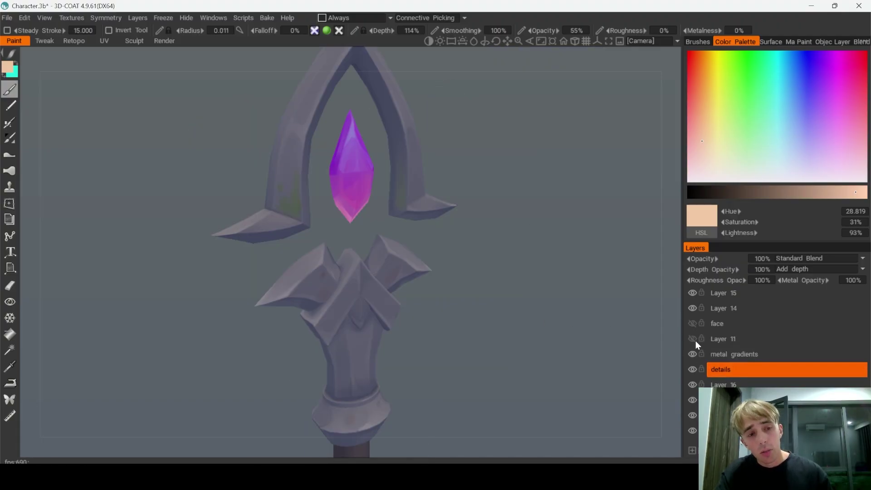
click(720, 341)
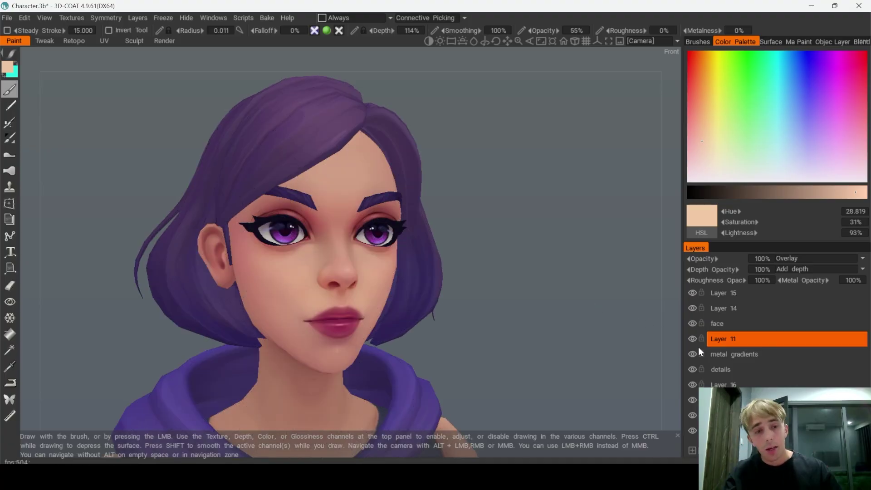
Toggle the face layer's visibility to compare the character's head with and without the painted facial details.
click(694, 325)
click(693, 325)
click(693, 325)
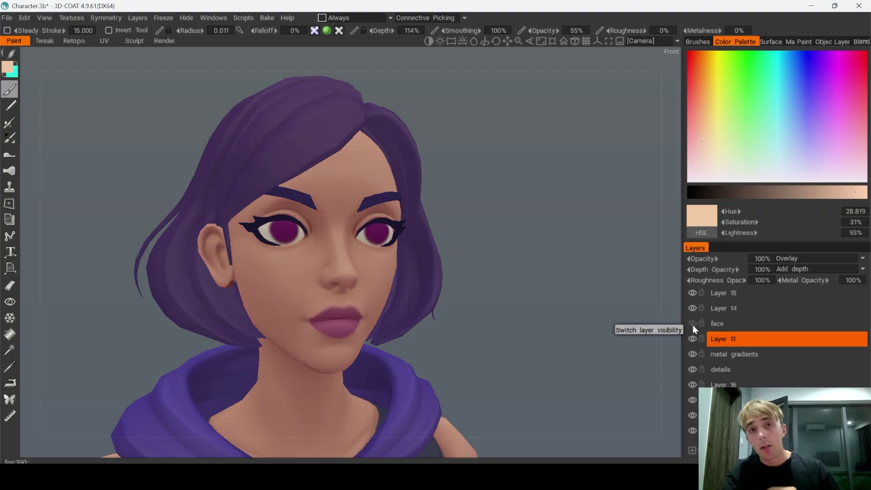
click(693, 325)
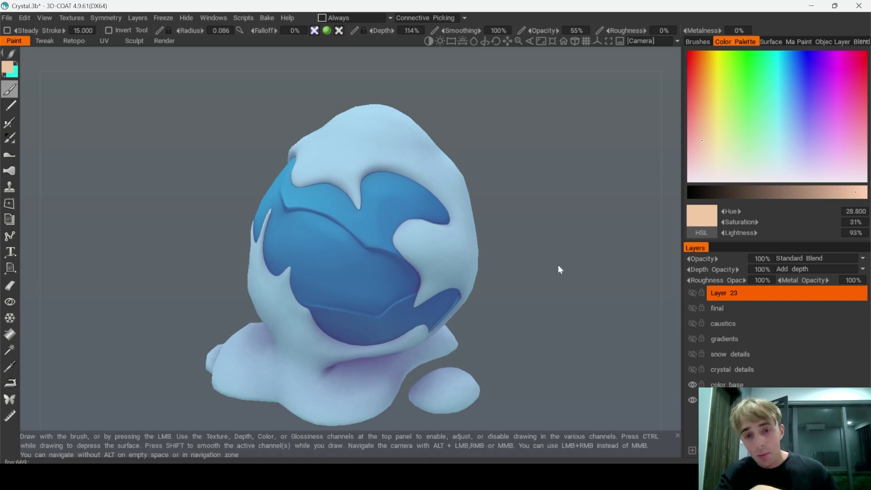
Toggle the final layer on the snow-covered crystal model to compare the finished painting with the base colours.
drag(559, 267, 565, 273)
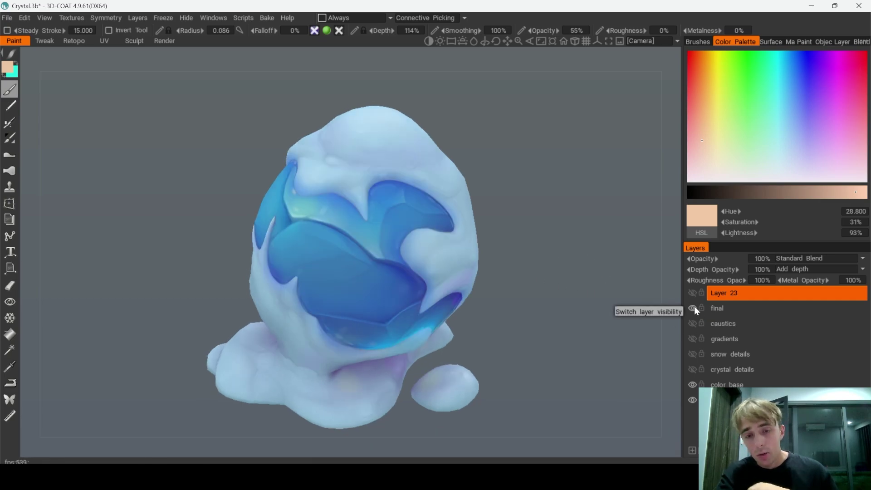
mouse_move(654, 283)
mouse_down()
mouse_move(500, 249)
mouse_move(421, 247)
mouse_move(644, 280)
mouse_move(610, 294)
mouse_up()
scroll(587, 295, up, 3)
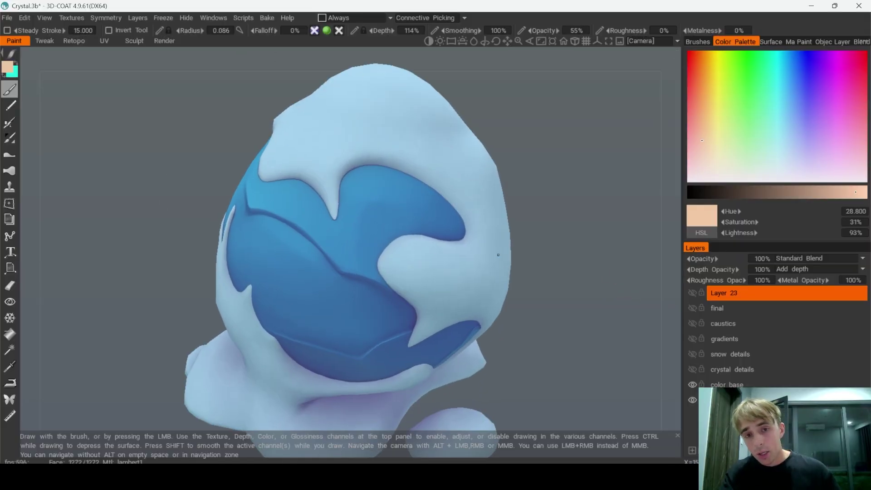
scroll(519, 167, down, 2)
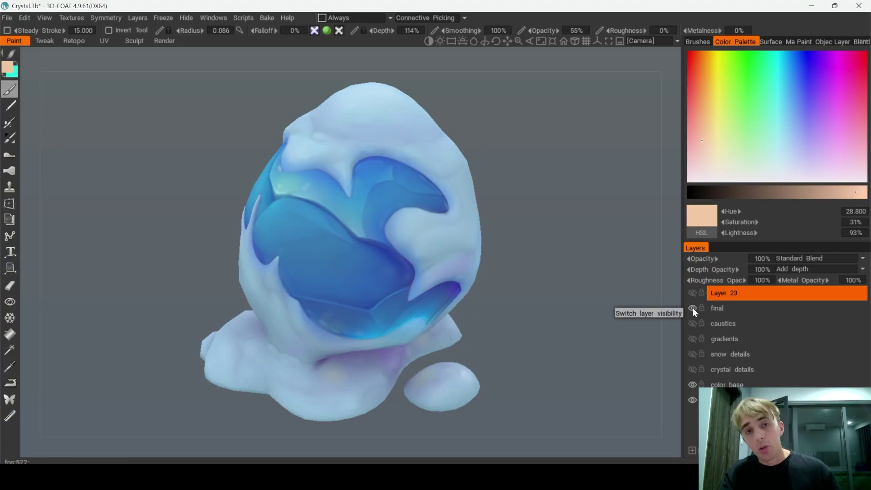
scroll(330, 135, up, 3)
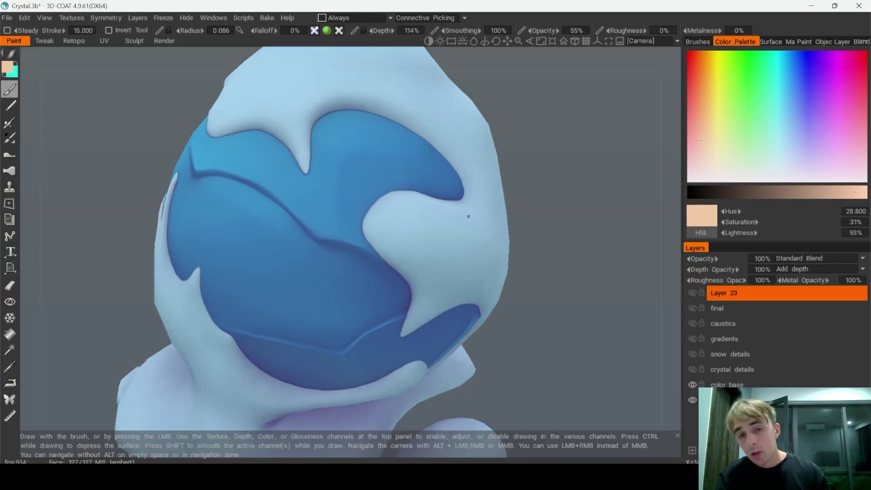
Show the crystal details layer and the snow details layer on the crystal model.
click(694, 371)
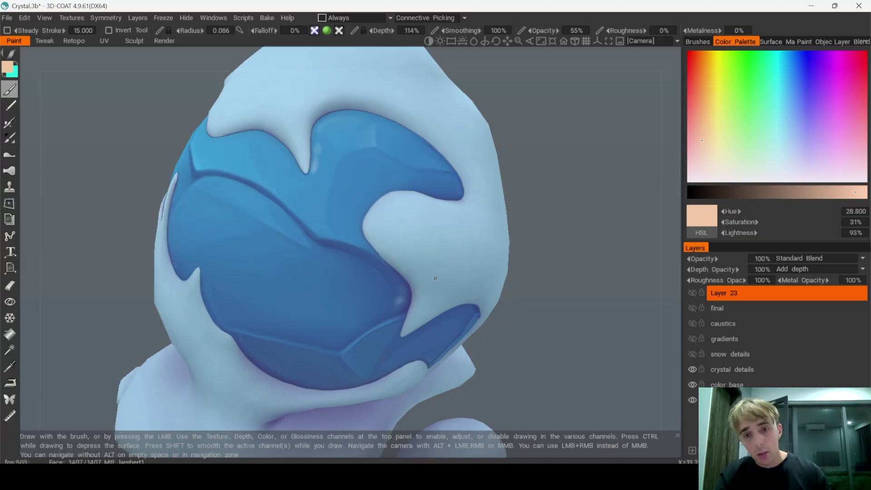
mouse_move(608, 255)
mouse_down()
mouse_move(579, 224)
mouse_move(534, 261)
mouse_up()
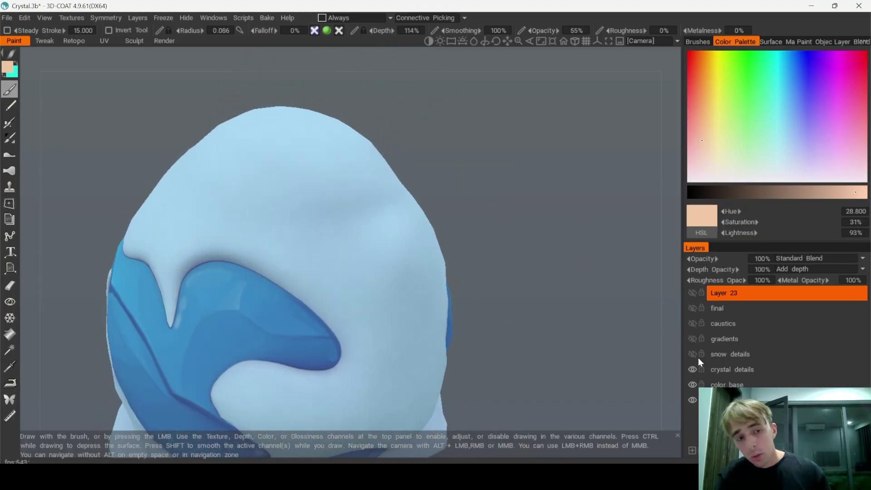
click(692, 354)
drag(667, 317, 521, 115)
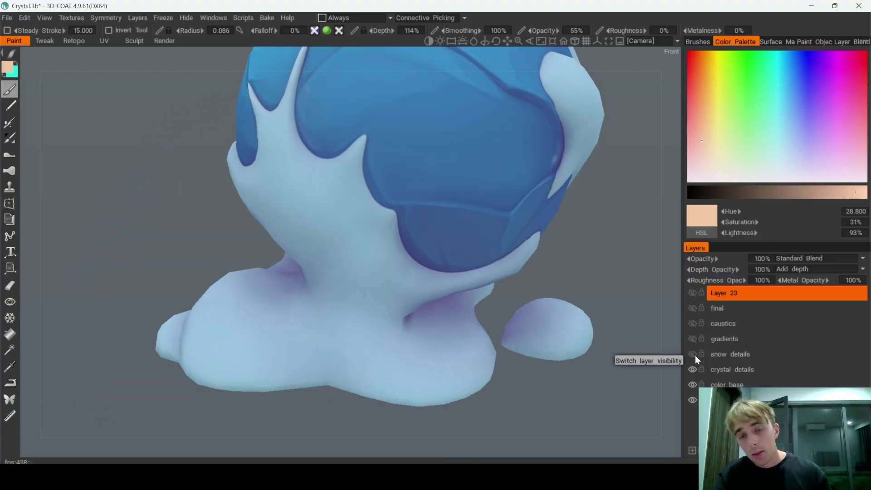
click(695, 355)
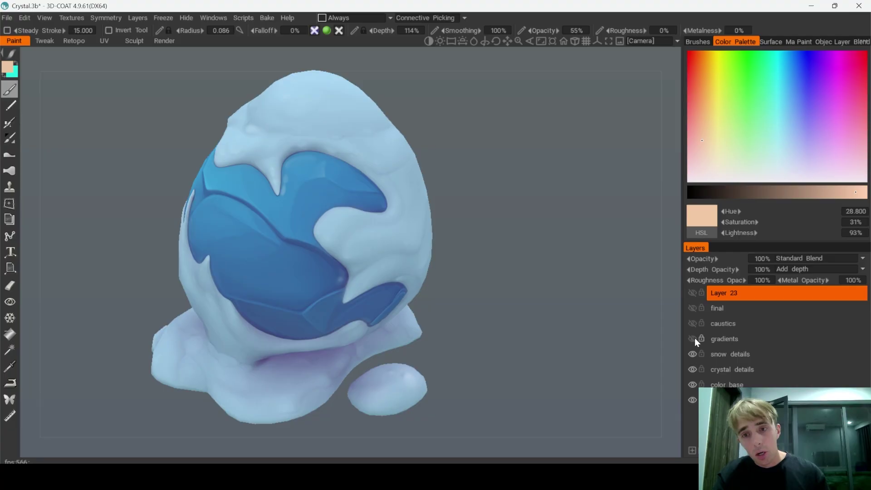
Show the gradients and caustics layers and make caustics the active layer.
click(693, 339)
click(693, 324)
alt+drag(311, 295, 339, 270)
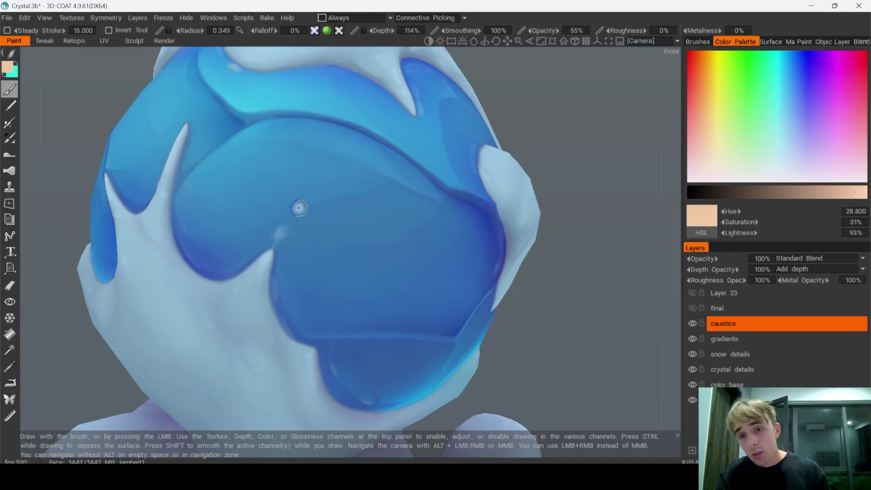
Mark the highlights around the snow spike and along the crystal's lower edge with freehand strokes and undo them.
drag(296, 206, 269, 218)
drag(185, 196, 228, 257)
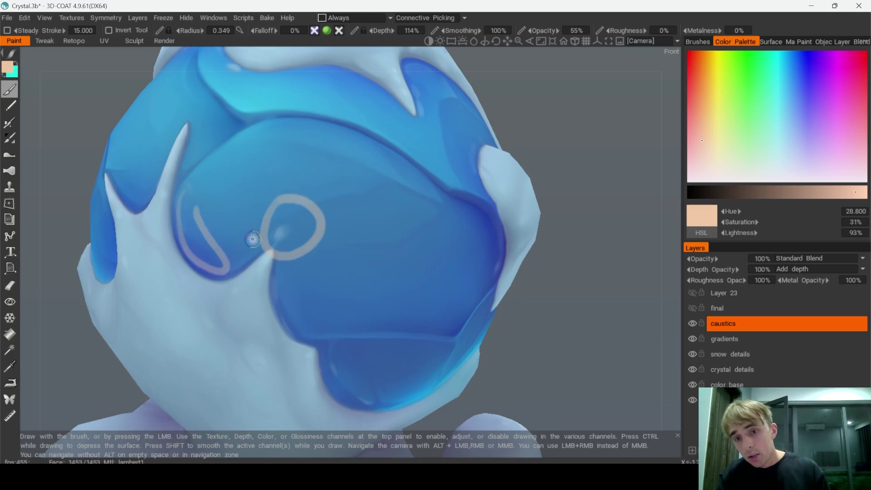
drag(304, 322, 303, 296)
drag(264, 338, 271, 328)
drag(303, 287, 314, 281)
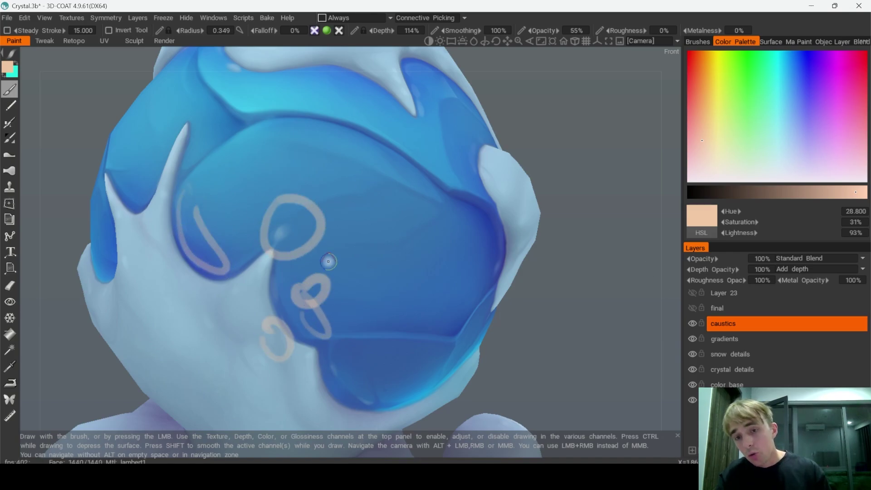
key(ctrl+z)
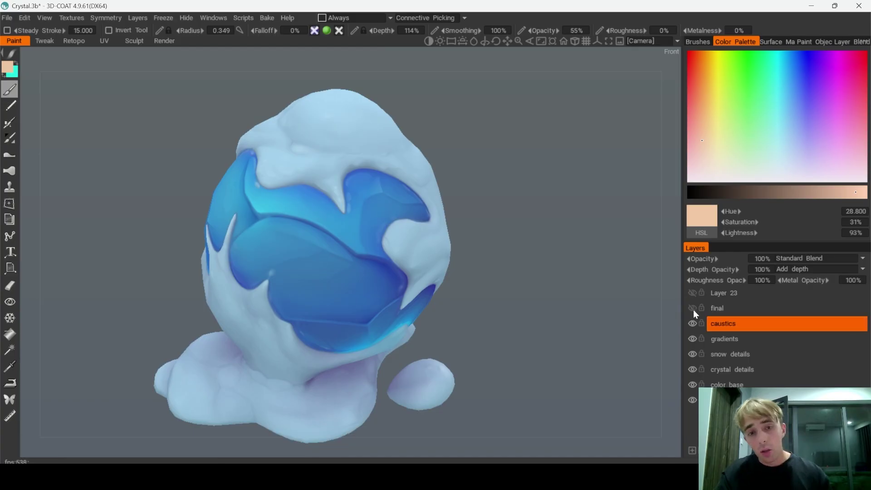
Show the final layer and add a new layer directly above it.
click(692, 309)
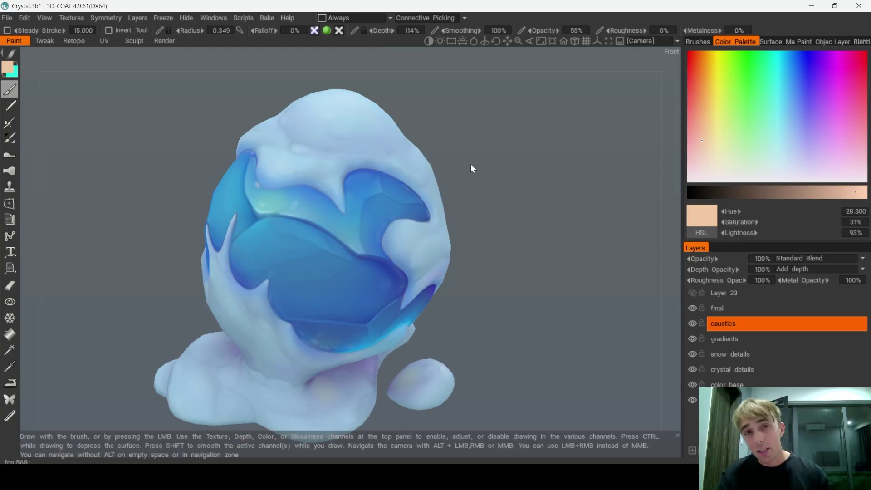
right_drag(475, 215, 476, 232)
drag(476, 232, 499, 226)
middle_drag(500, 226, 468, 227)
key(ctrl+shift+n)
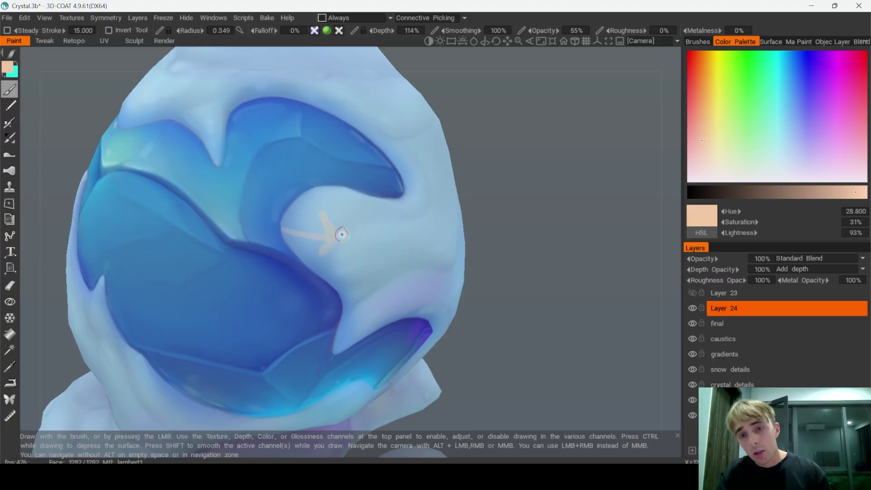
Trace the snow's edge against the crystal with a freehand stroke and undo the marks.
mouse_move(300, 216)
mouse_down()
mouse_move(354, 281)
mouse_move(420, 314)
mouse_up()
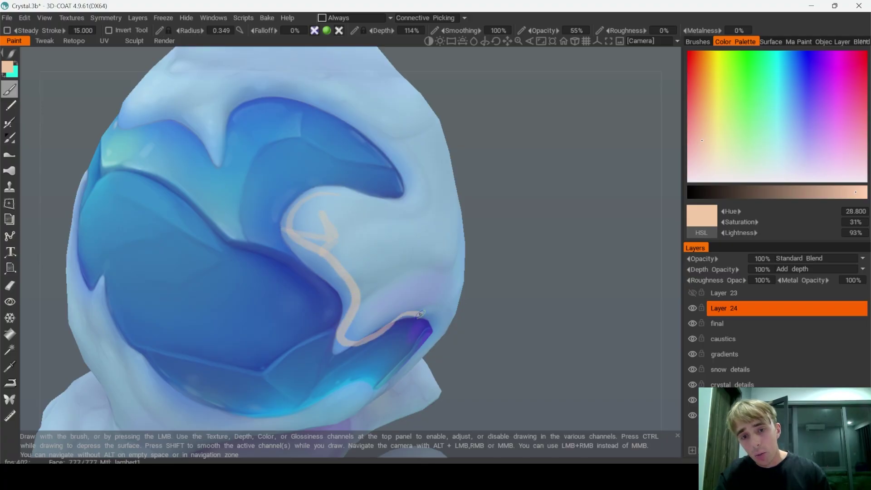
key(ctrl+z)
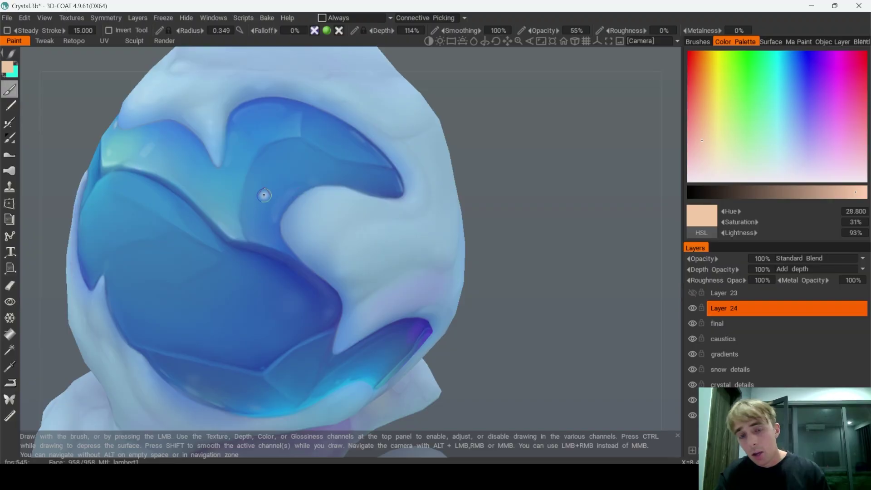
Circle a spot on the crystal's upper facet and one on the adjoining snow, undoing the large outline around the facet.
mouse_move(249, 185)
mouse_down()
mouse_move(247, 215)
mouse_move(247, 185)
mouse_up()
drag(301, 209, 386, 241)
mouse_move(159, 139)
mouse_down()
mouse_move(172, 206)
mouse_move(395, 281)
mouse_move(358, 169)
mouse_move(195, 148)
mouse_move(163, 175)
mouse_up()
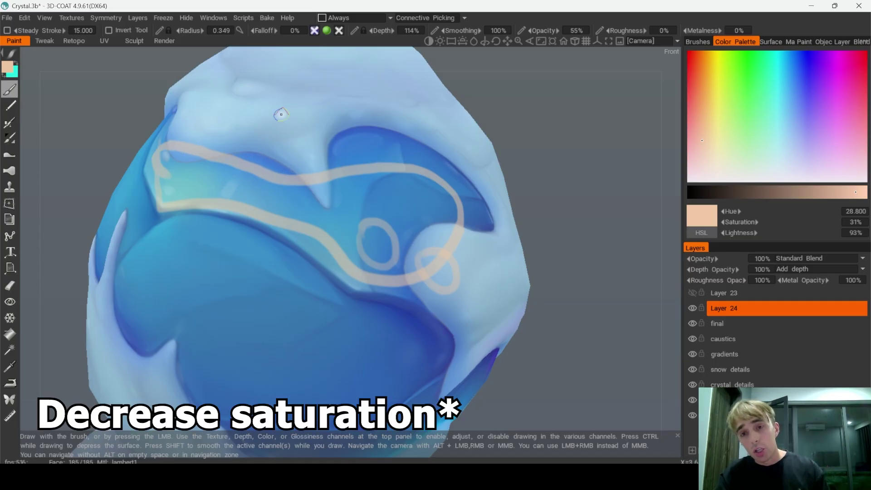
alt+drag(282, 114, 172, 142)
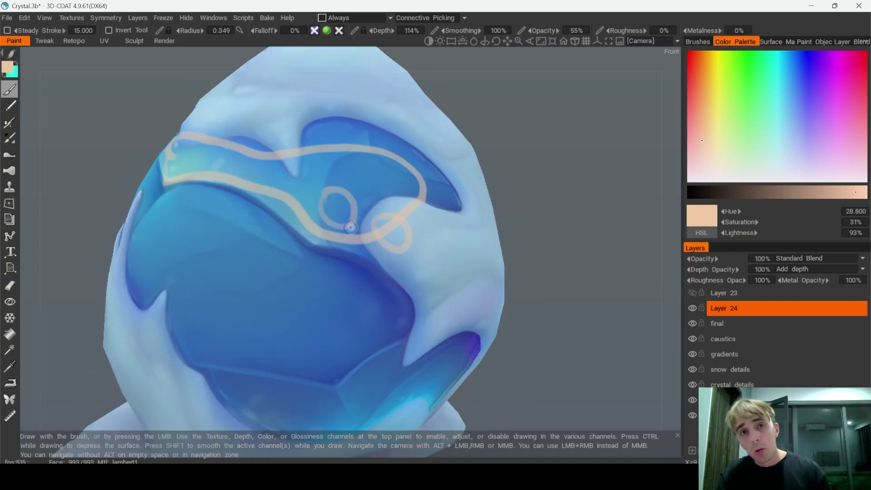
key(ctrl+z)
Outline the lilac snow patch, the fold above it and the snow cap, and circle the multicoloured crystal facet.
mouse_move(348, 169)
mouse_down()
mouse_move(313, 234)
mouse_move(165, 167)
mouse_up()
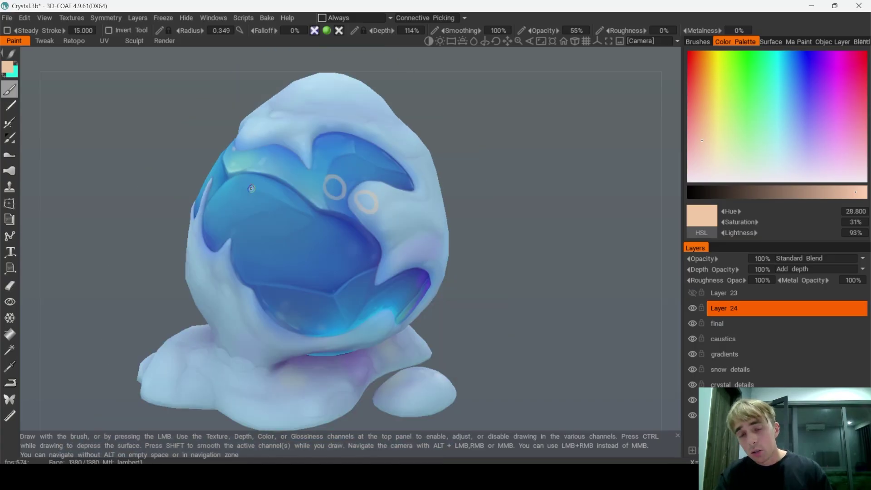
drag(253, 183, 330, 278)
alt+drag(360, 301, 365, 239)
mouse_move(366, 237)
mouse_down()
mouse_move(307, 231)
mouse_move(331, 236)
mouse_up()
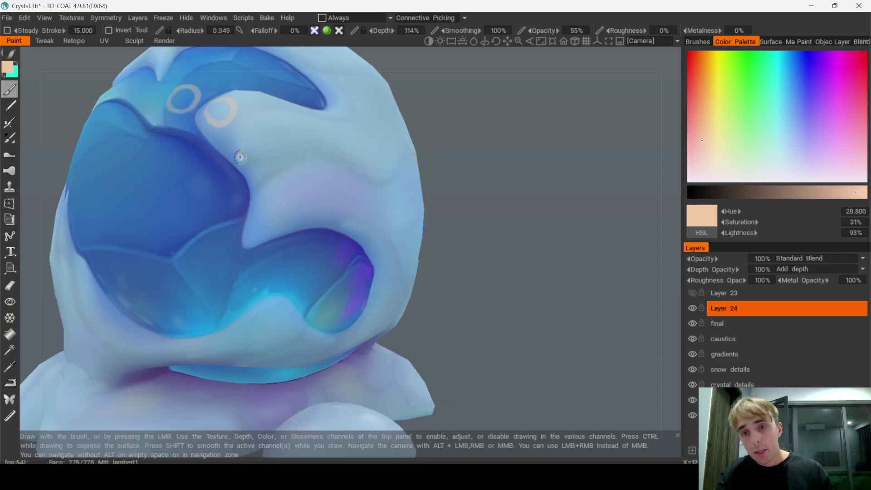
mouse_move(239, 157)
mouse_down()
mouse_move(354, 172)
mouse_move(351, 143)
mouse_move(262, 162)
mouse_move(360, 176)
mouse_up()
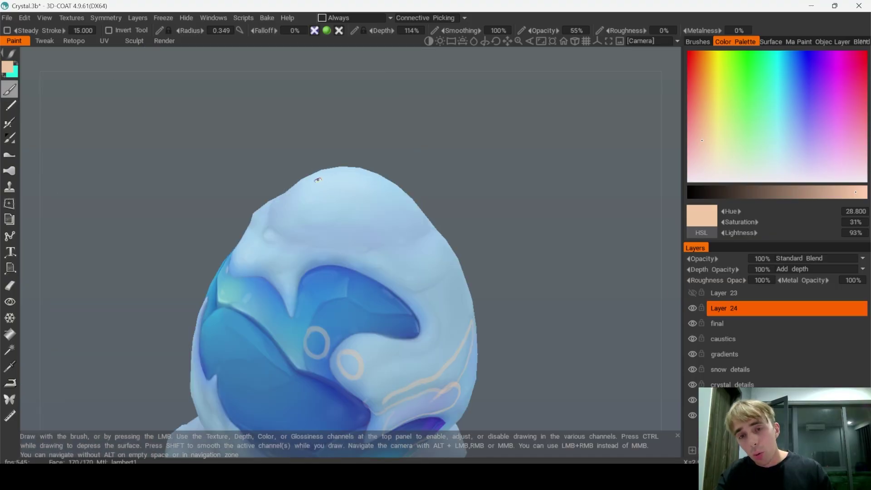
drag(320, 252, 385, 178)
mouse_move(282, 196)
mouse_down()
mouse_move(295, 223)
mouse_move(356, 229)
mouse_move(389, 167)
mouse_move(377, 145)
mouse_up()
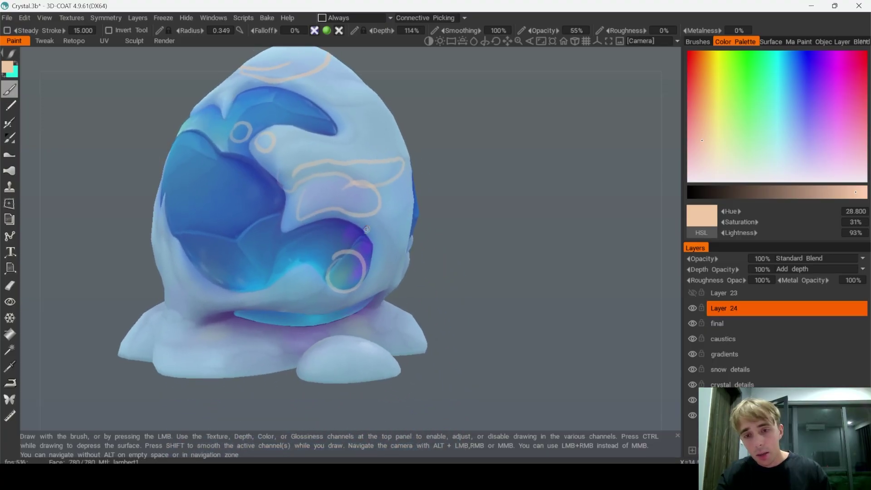
Mark the snow at the base of the crystal with a freehand stroke and undo it.
mouse_move(261, 295)
alt+mouse_down()
mouse_move(269, 309)
mouse_move(288, 314)
alt+mouse_up()
mouse_move(235, 336)
mouse_down()
mouse_move(340, 335)
mouse_move(282, 325)
mouse_up()
key(ctrl+z)
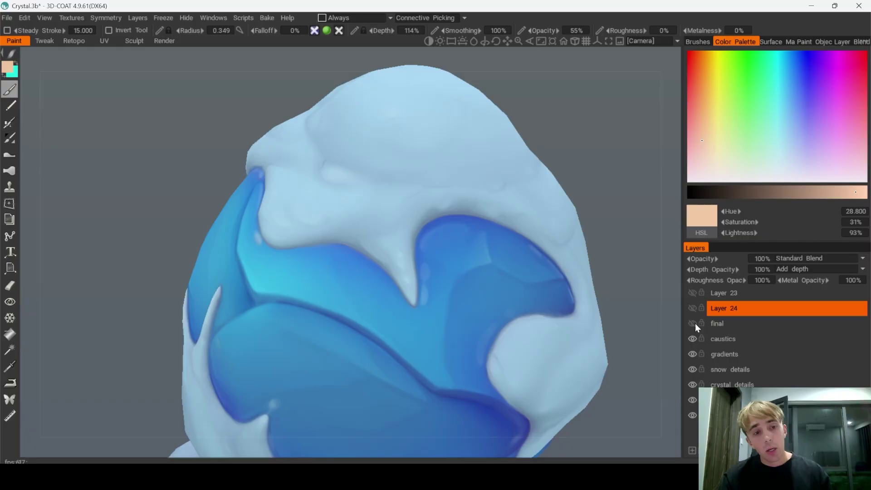
Compare the crystal's base colours with the finished painting by hiding the detail layers and showing only the final layer above them.
click(693, 324)
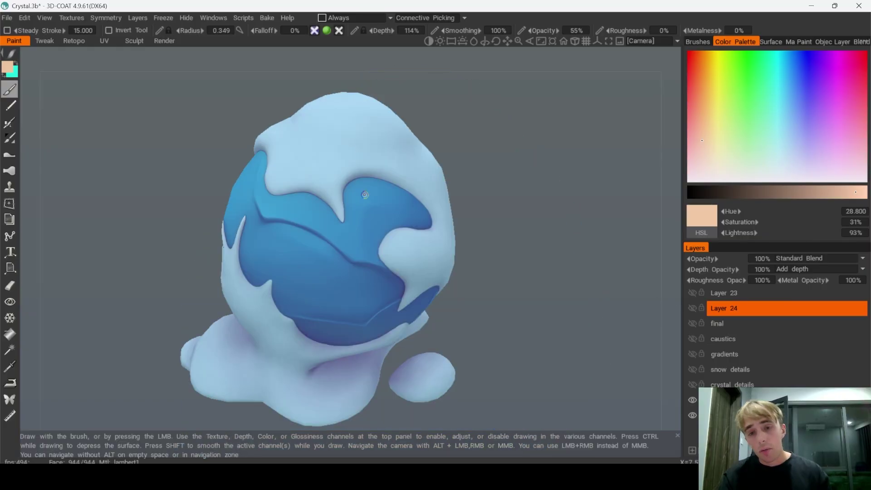
click(695, 325)
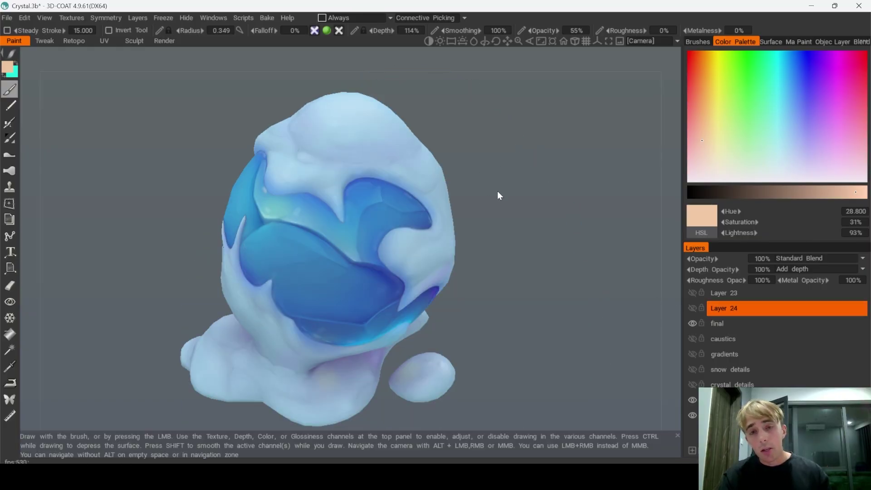
drag(548, 199, 209, 195)
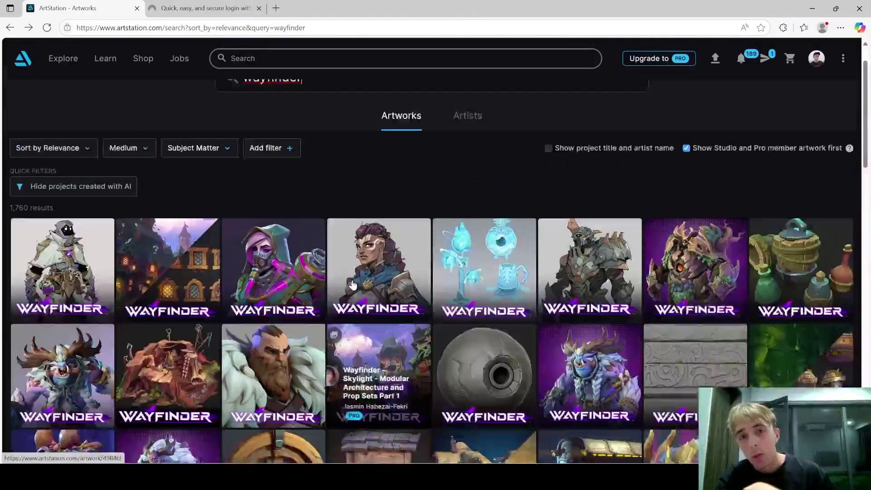
Switch to ArtStation, browse the Wayfinder artworks and open the axe artwork in a texture artist's portfolio.
scroll(370, 247, up, 1)
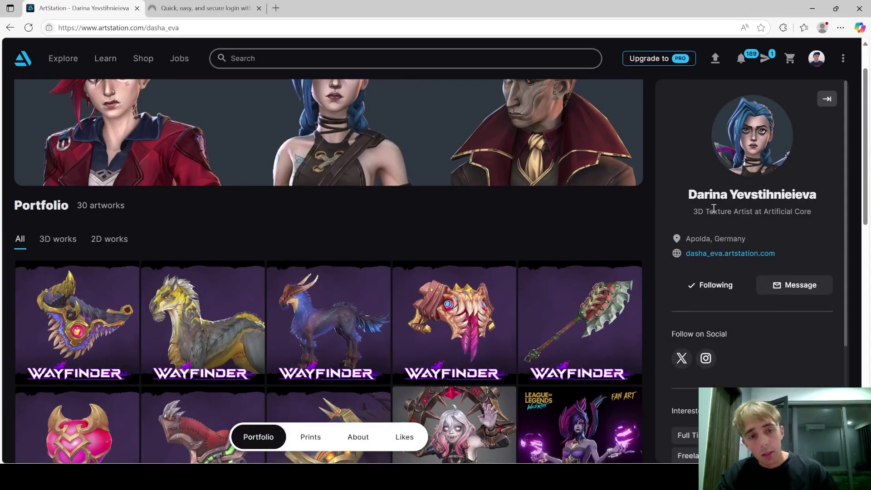
click(569, 323)
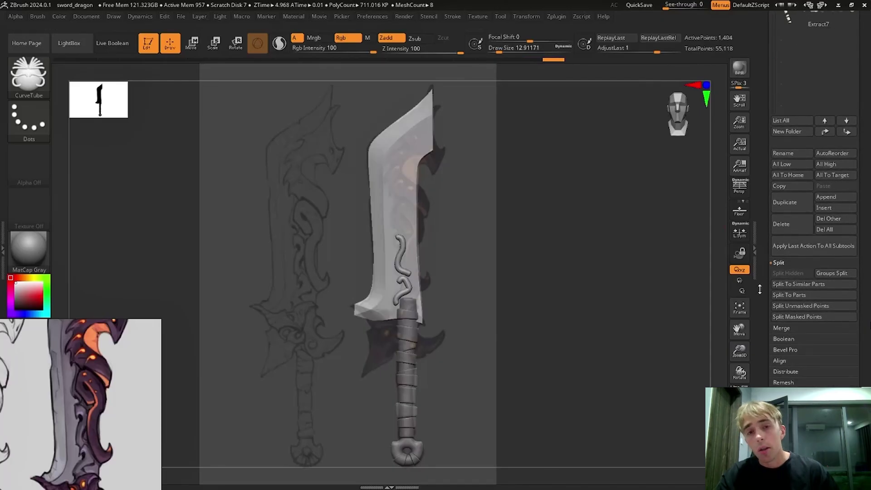
click(817, 114)
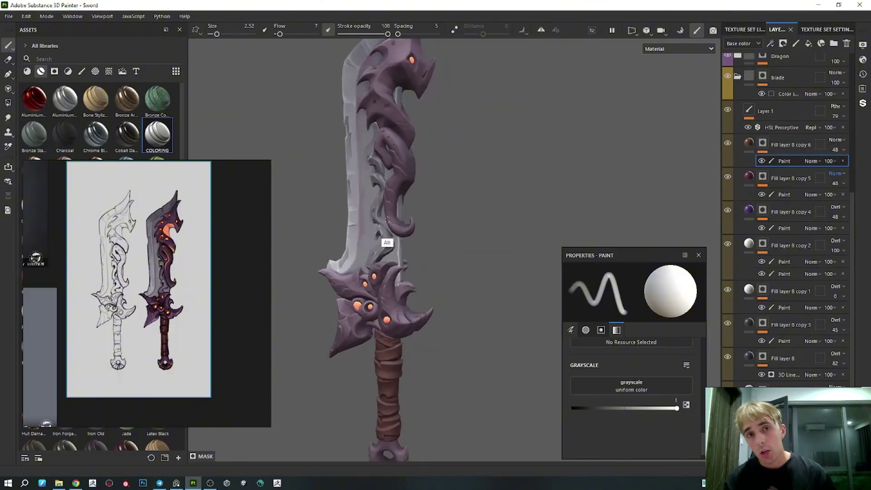
alt+drag(388, 220, 409, 214)
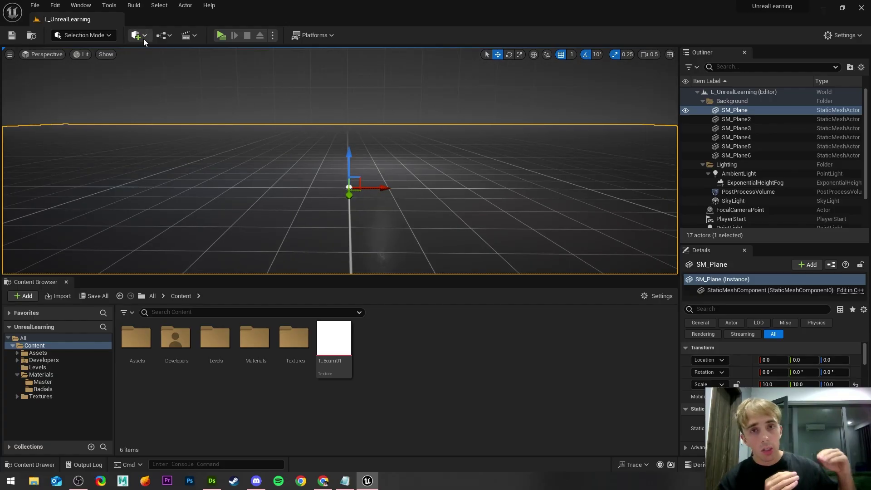
Switch to Unreal Editor, add a cube to the level and move it along the X axis to 123.0.
click(137, 35)
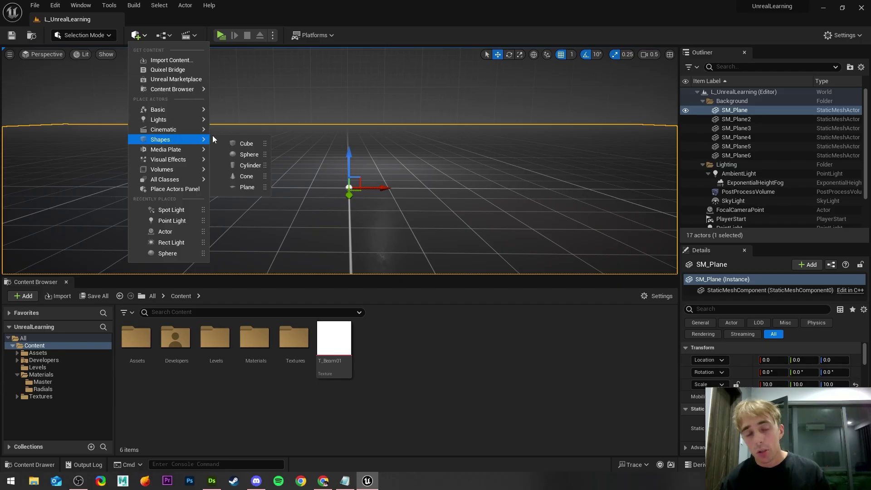
click(247, 143)
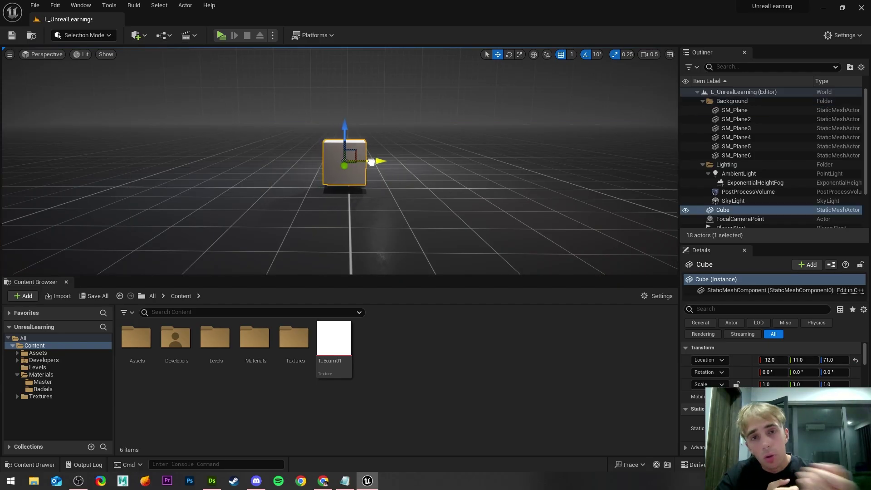
drag(371, 163, 424, 165)
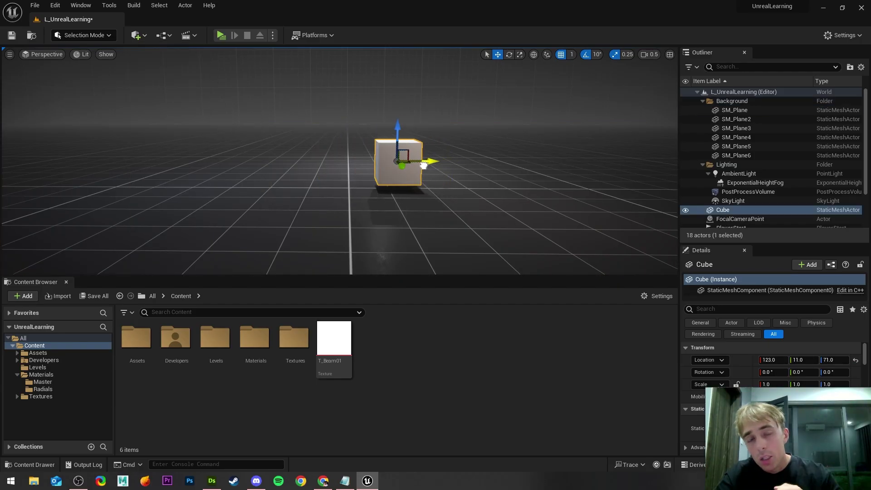
click(574, 55)
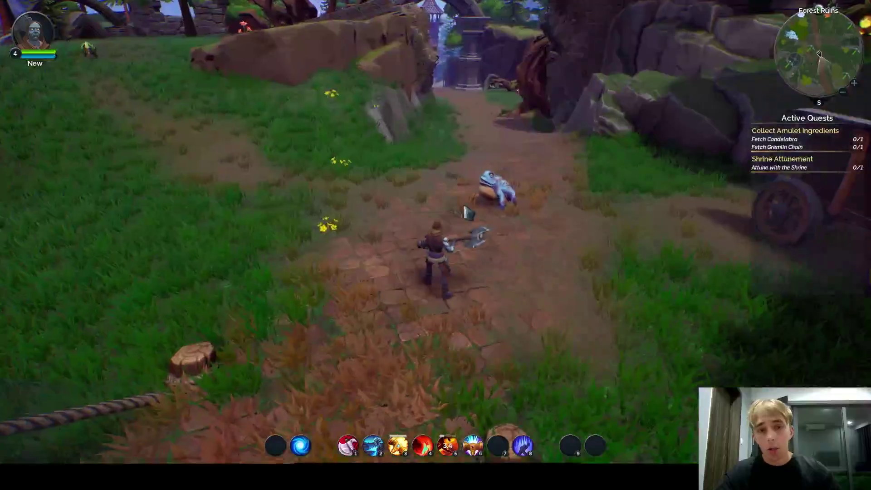
key(w)
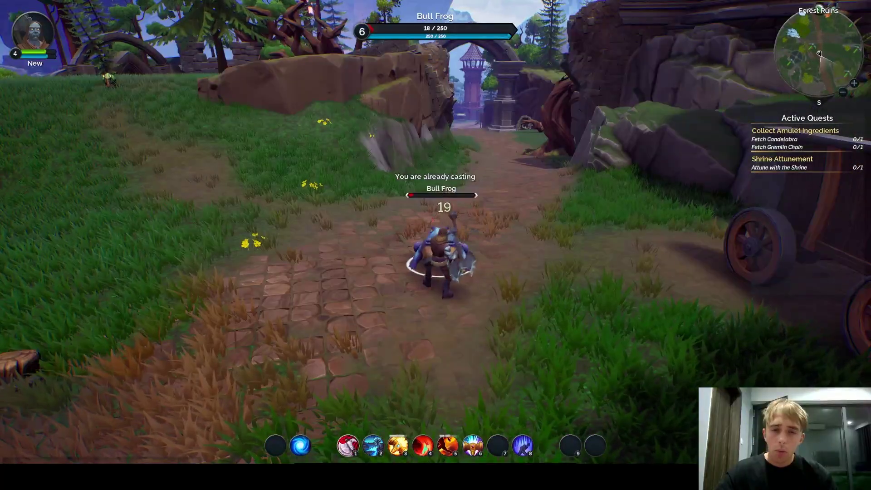
right_drag(456, 247, 345, 259)
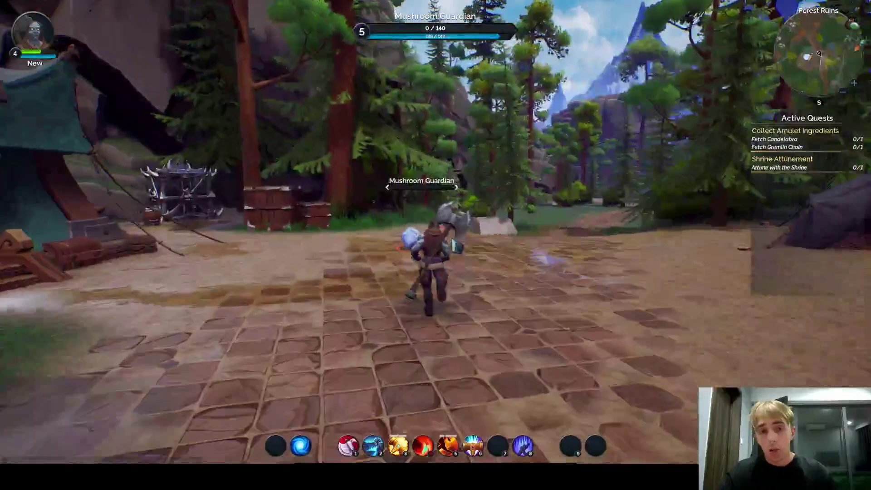
key(w)
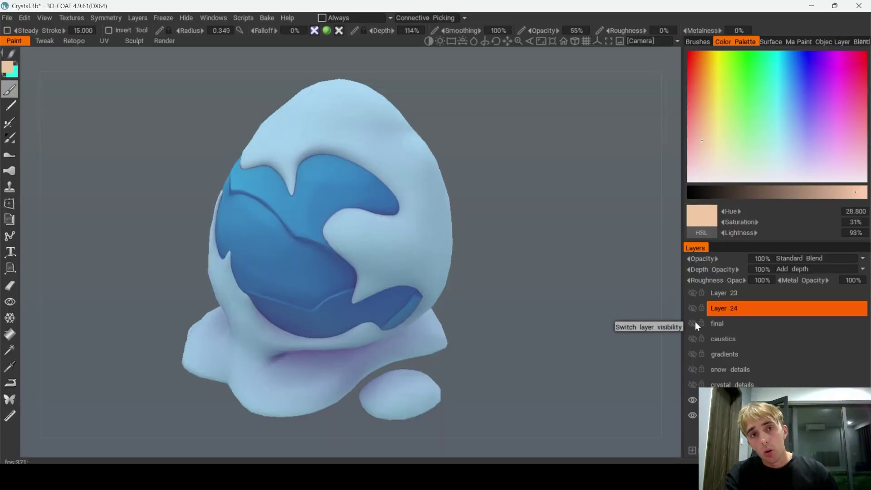
Switch to 3D-Coat and turn on the crystal painting's final layer.
click(694, 322)
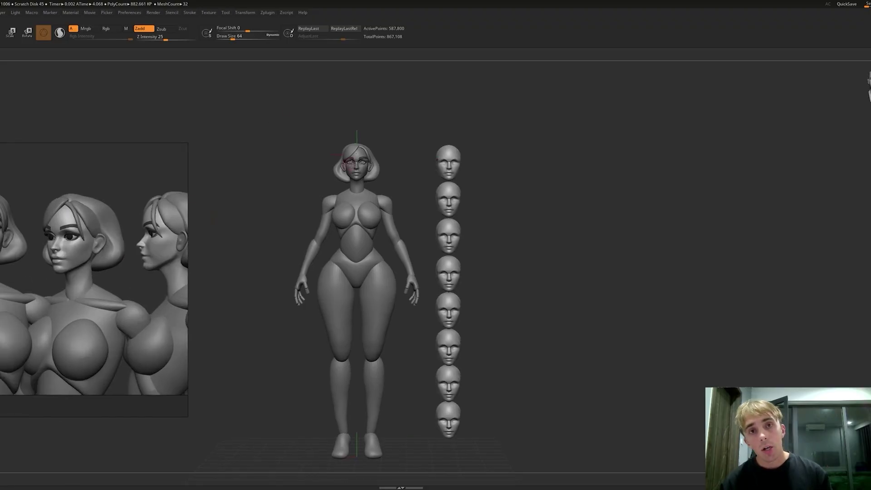
alt+click(346, 165)
alt+right_drag(467, 182, 420, 318)
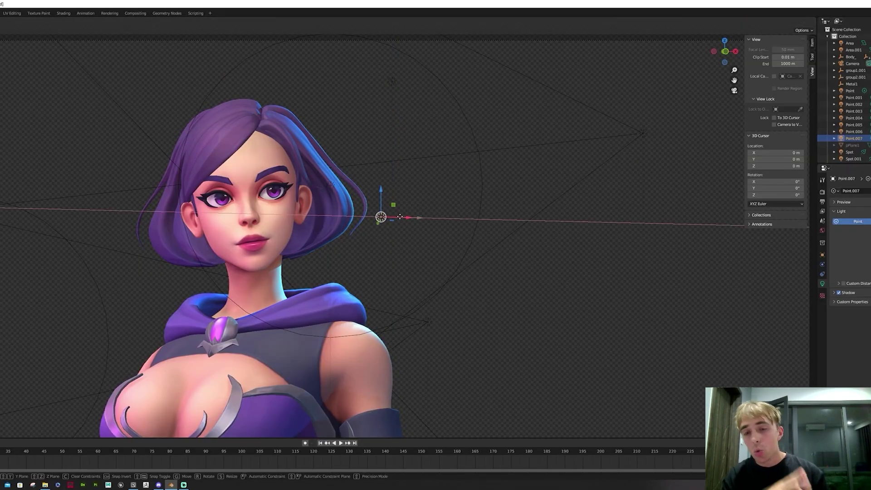
Switch to Blender and reposition the point light beside the purple-haired character's head, checking it through the camera.
drag(400, 217, 403, 217)
scroll(378, 265, down, 4)
scroll(378, 265, up, 5)
key(ctrl+z)
key(ctrl+z)
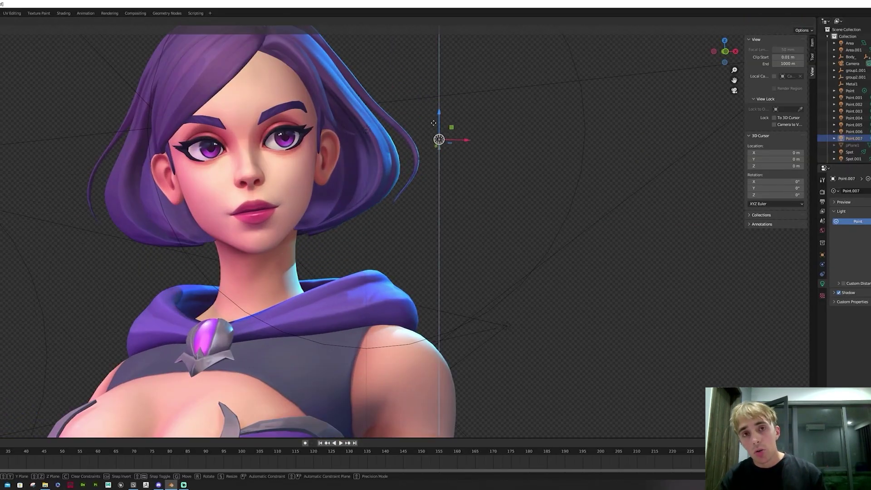
key(KP_0)
key(g)
click(331, 48)
key(KP_0)
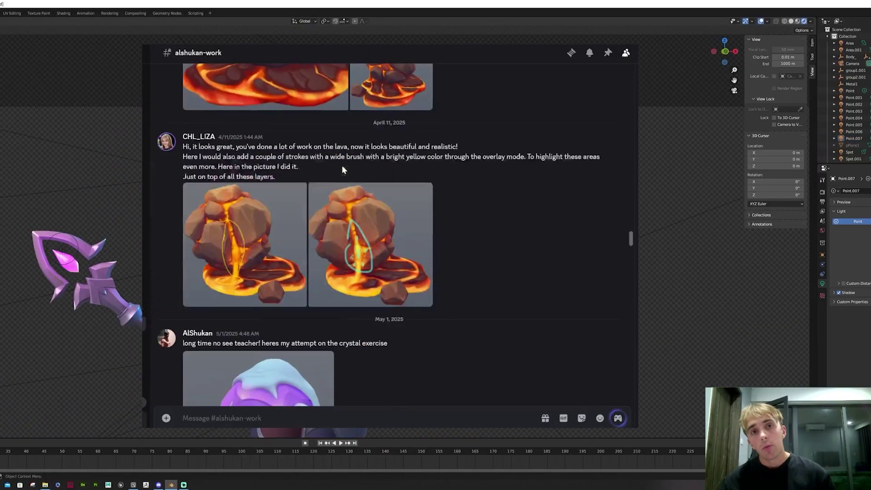
Switch to Discord and review the teacher's feedback on the student's lava, crystal and wood painting exercises.
scroll(342, 166, down, 10)
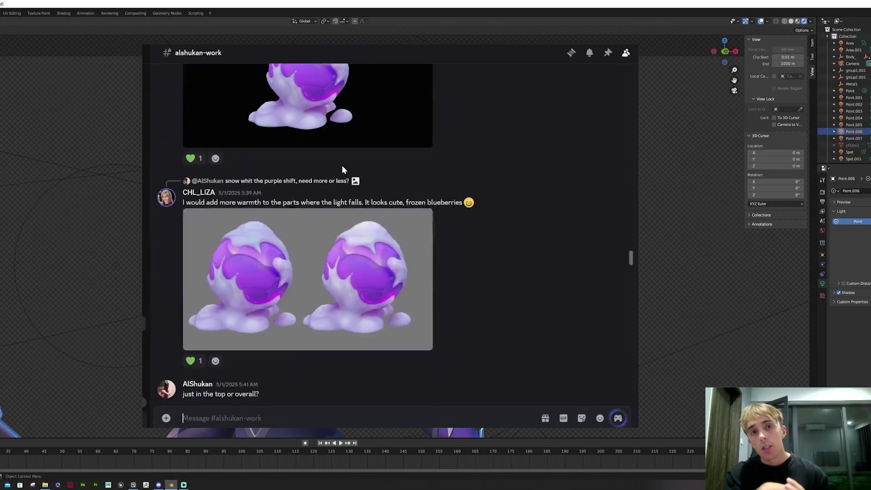
scroll(342, 168, down, 15)
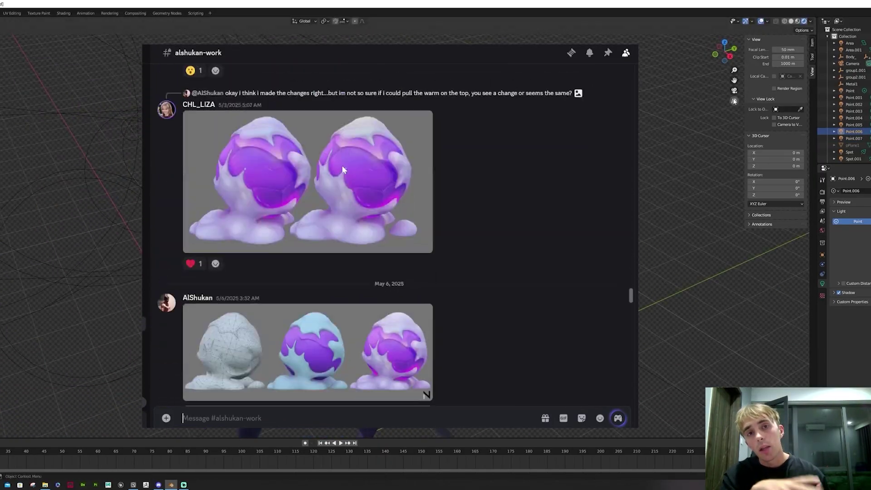
scroll(342, 168, down, 15)
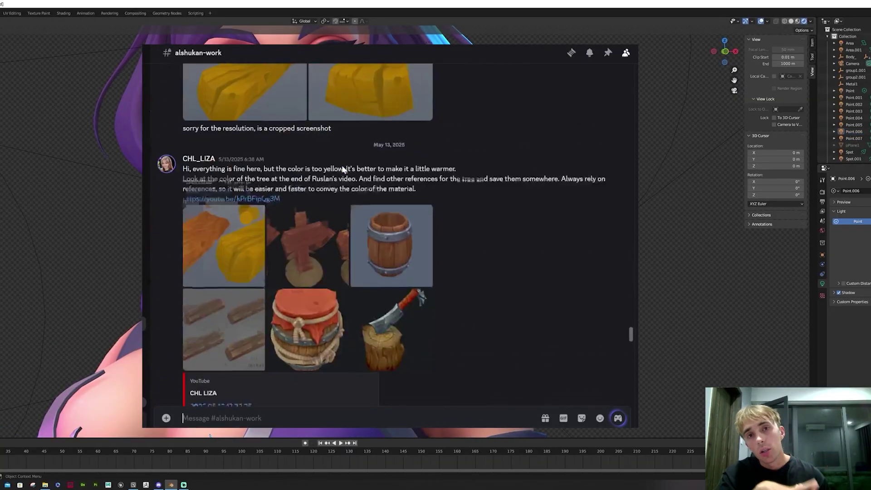
scroll(343, 168, down, 10)
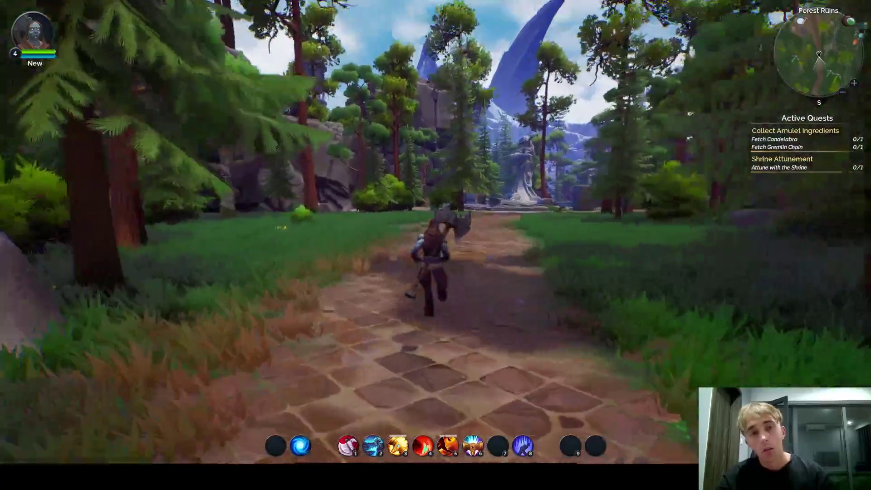